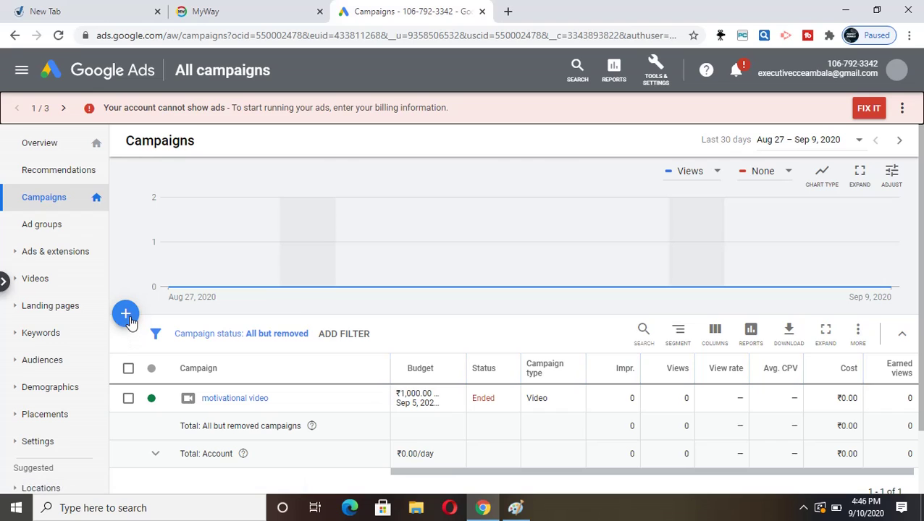
# Start a new Video campaign without a goal's guidance and continue to its settings
pyautogui.click(128, 316)
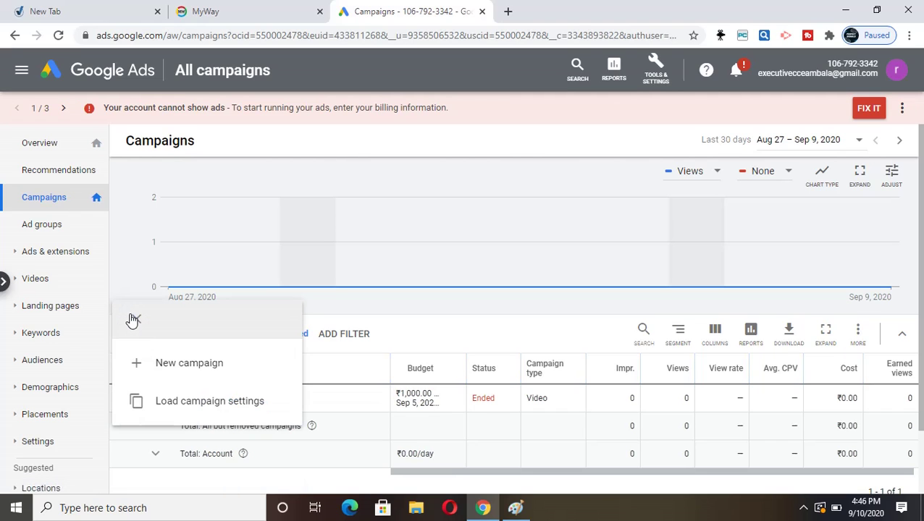
pyautogui.click(200, 368)
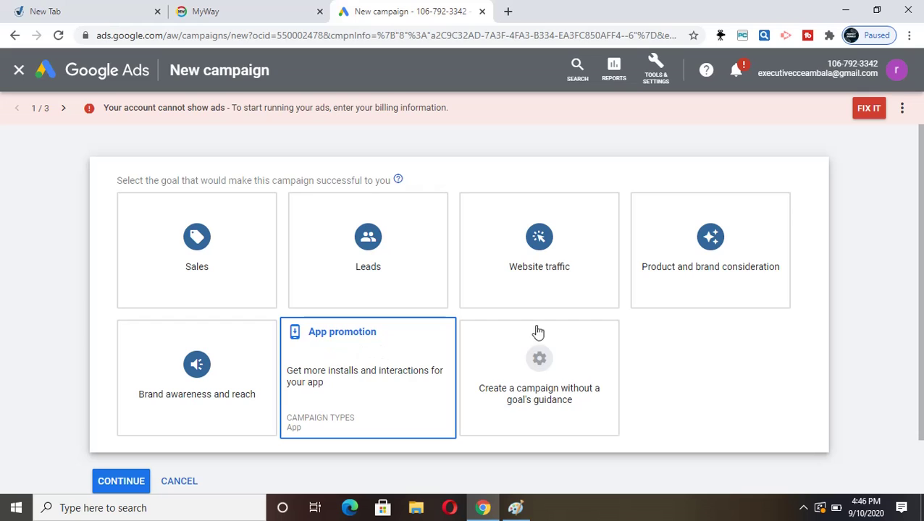
pyautogui.click(564, 386)
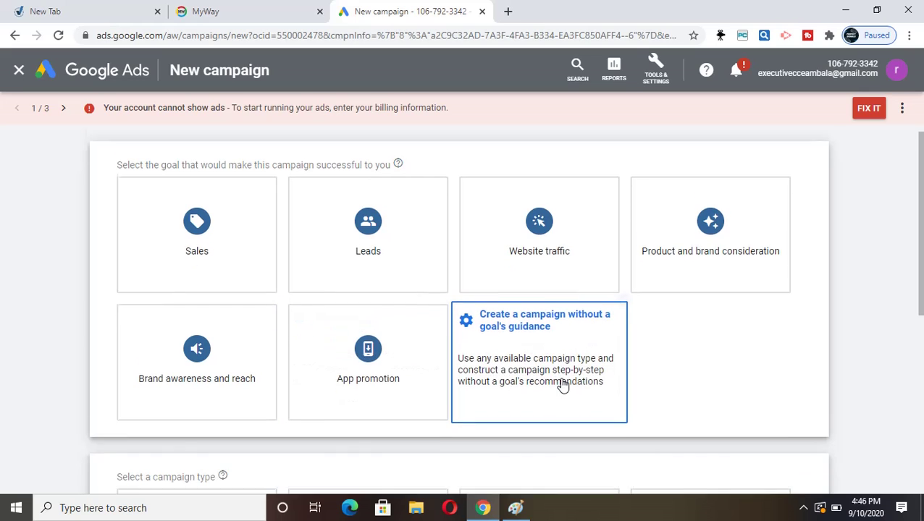
pyautogui.click(727, 274)
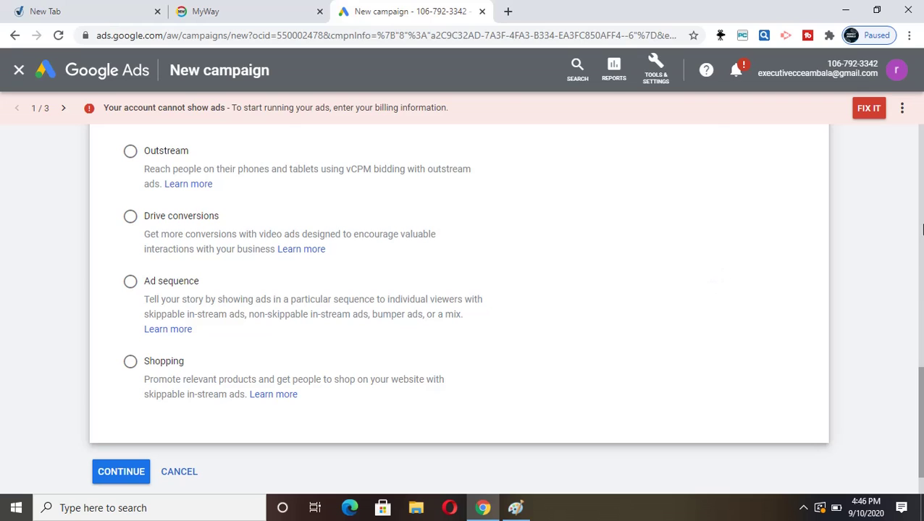
pyautogui.moveTo(921, 376)
pyautogui.mouseDown()
pyautogui.moveTo(921, 316)
pyautogui.moveTo(921, 394)
pyautogui.mouseUp()
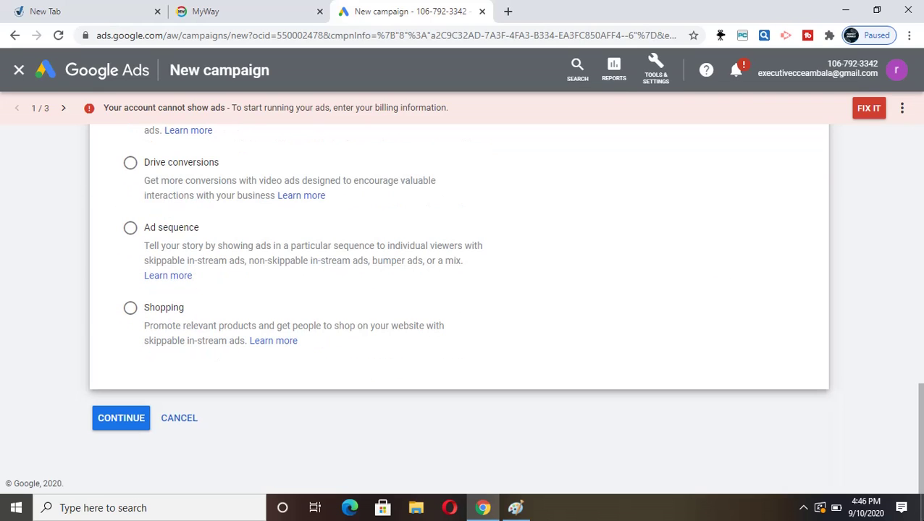
pyautogui.click(131, 419)
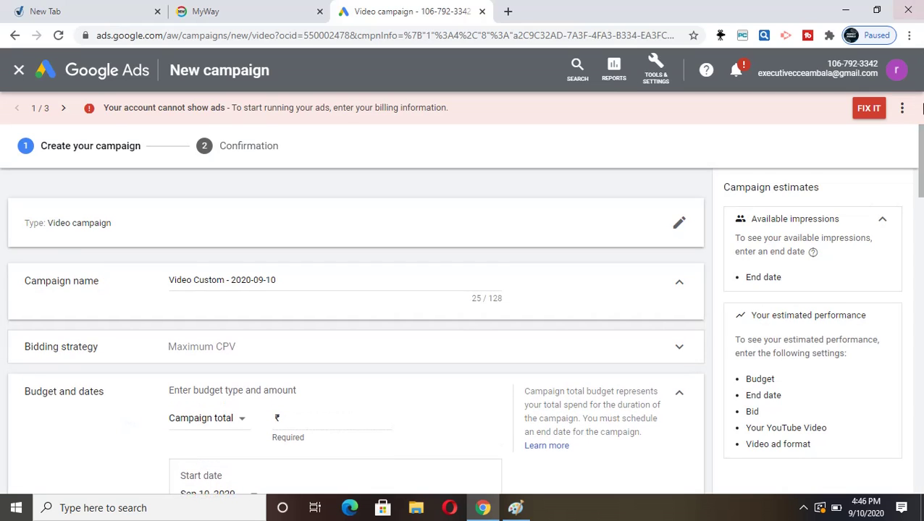
# Set the new campaign's bidding strategy to Target CPM
pyautogui.scroll(-2, 921, 141)
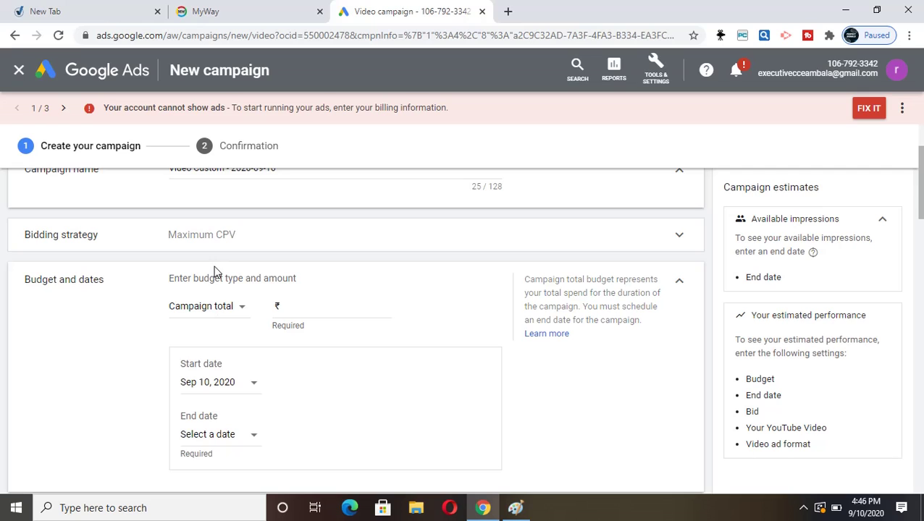
pyautogui.click(218, 246)
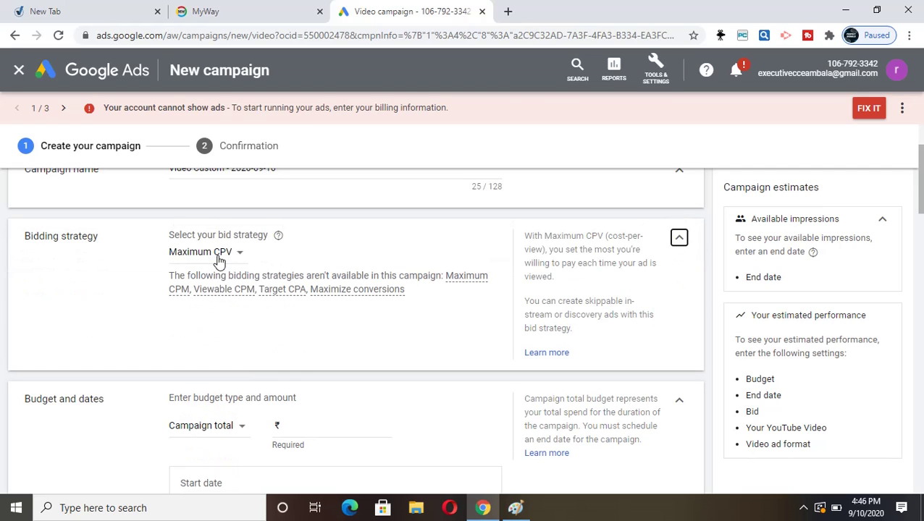
pyautogui.click(218, 255)
pyautogui.click(218, 291)
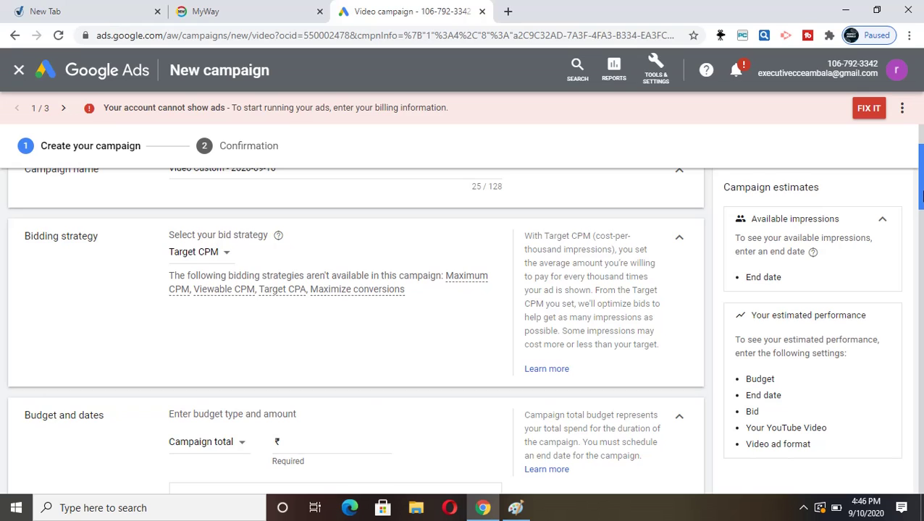
# Change the campaign's budget type to Daily
pyautogui.moveTo(921, 194); pyautogui.dragTo(918, 229)
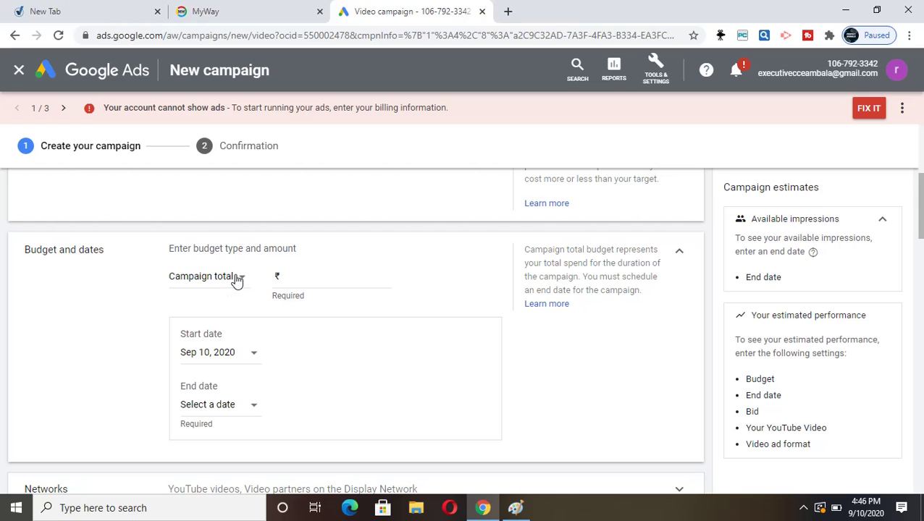
pyautogui.click(237, 279)
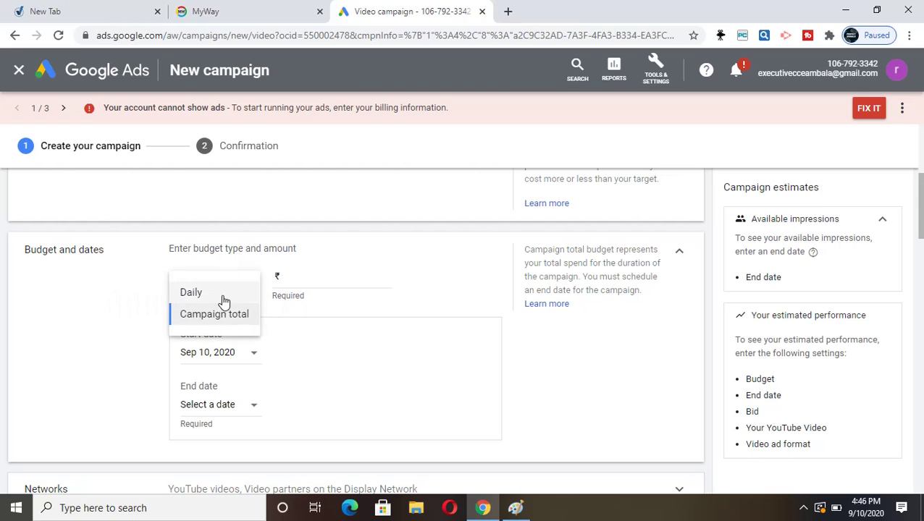
pyautogui.click(222, 296)
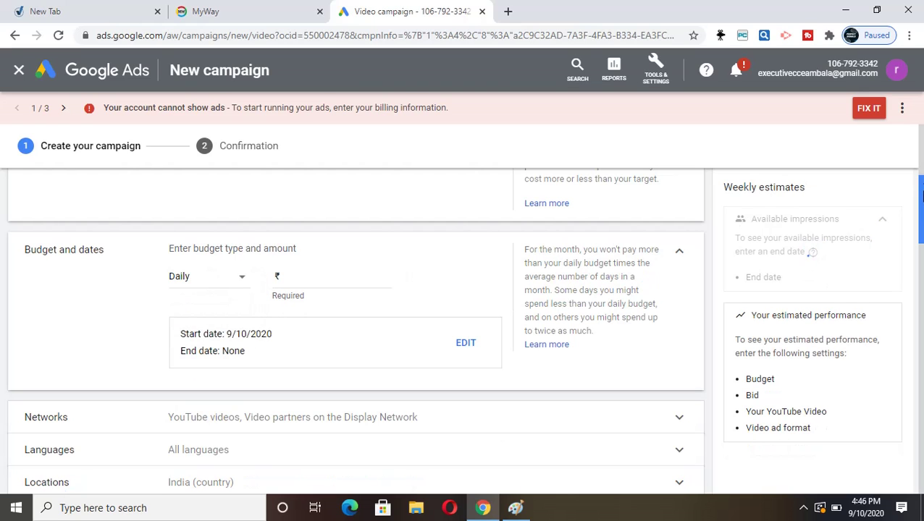
# Expand the campaign's Keywords and Audiences targeting settings
pyautogui.moveTo(921, 186); pyautogui.dragTo(921, 213)
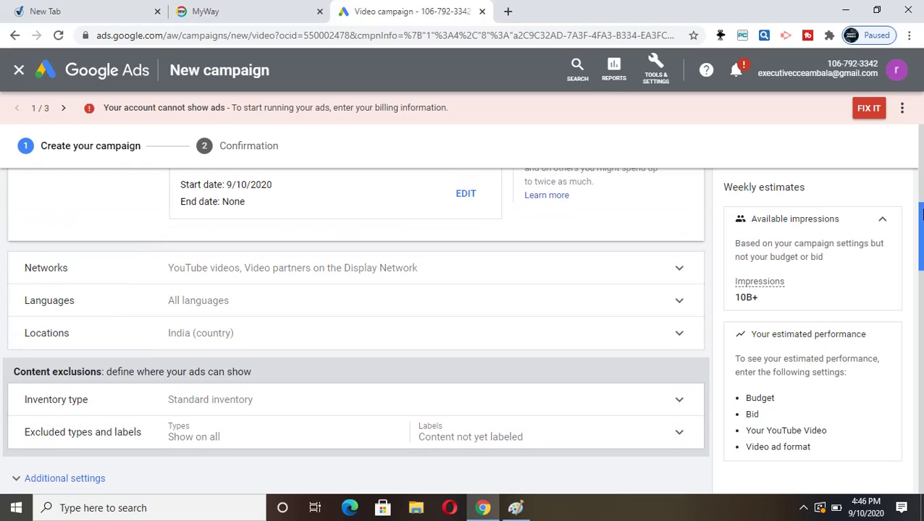
pyautogui.moveTo(921, 214); pyautogui.dragTo(921, 305)
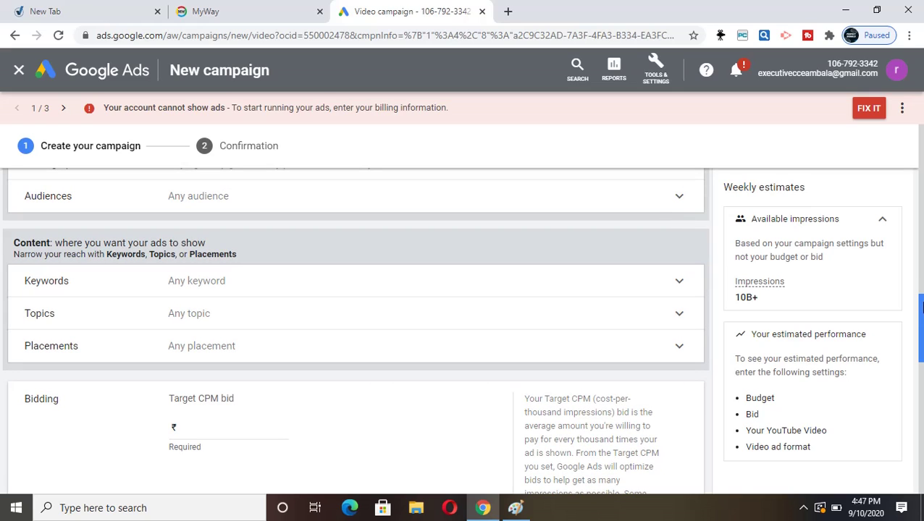
pyautogui.click(268, 288)
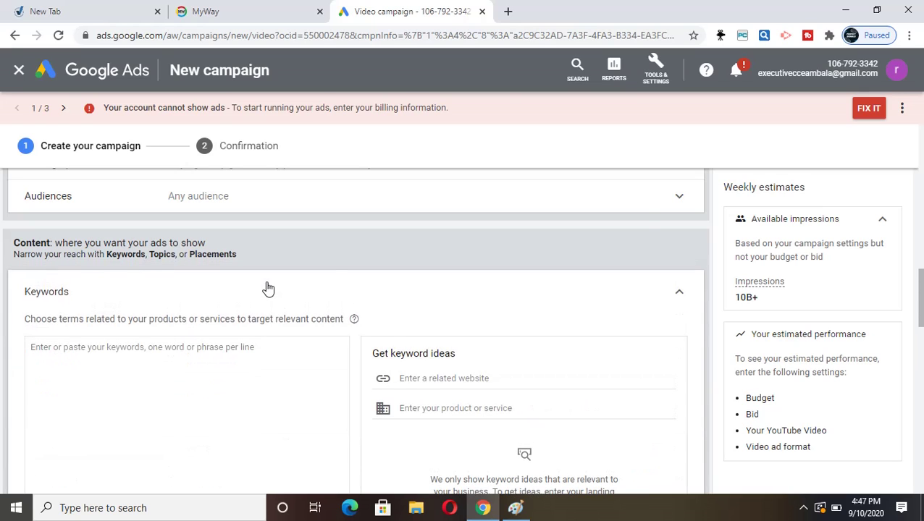
pyautogui.click(229, 202)
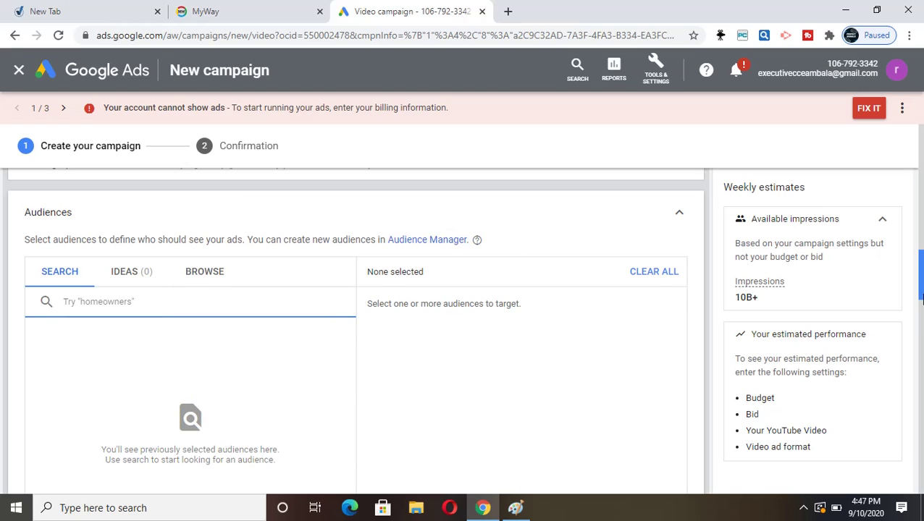
pyautogui.moveTo(921, 297)
pyautogui.mouseDown()
pyautogui.moveTo(921, 329)
pyautogui.moveTo(921, 302)
pyautogui.mouseUp()
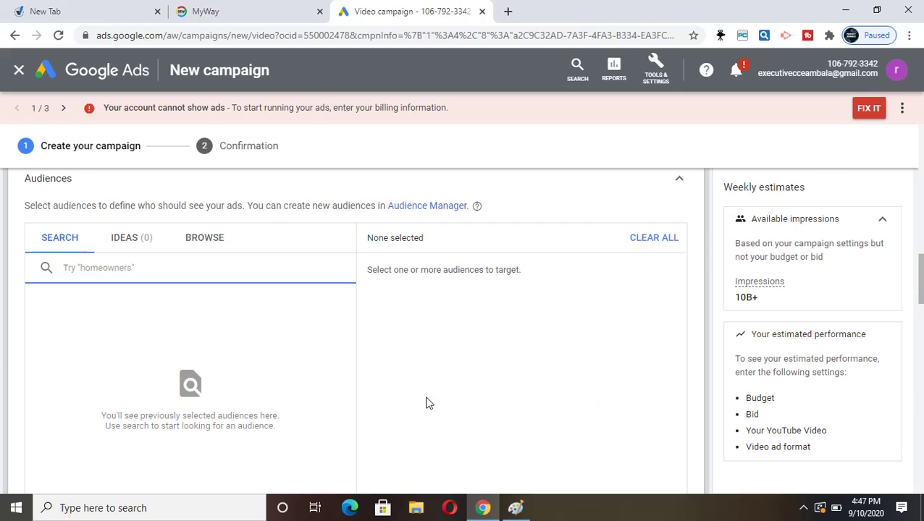
# Browse the audience categories for detailed demographics, interests and habits, and active research or planning
pyautogui.click(203, 245)
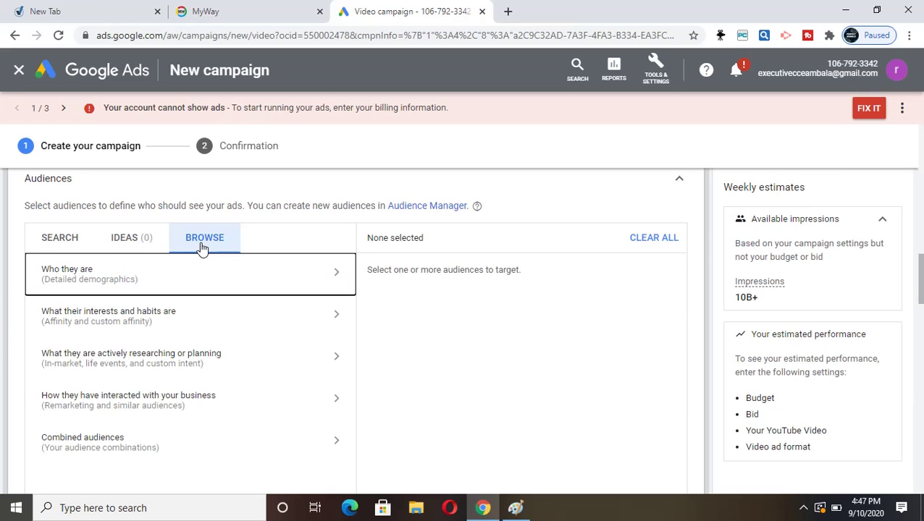
pyautogui.click(183, 269)
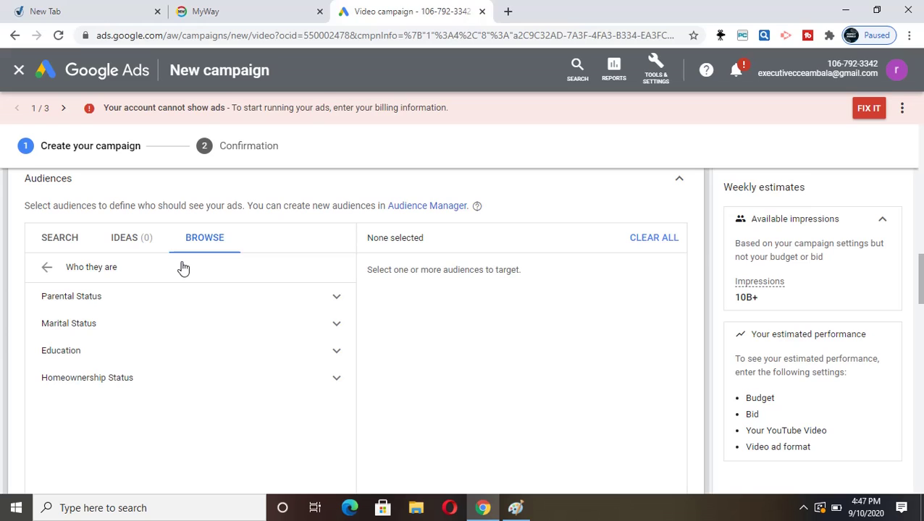
pyautogui.click(46, 268)
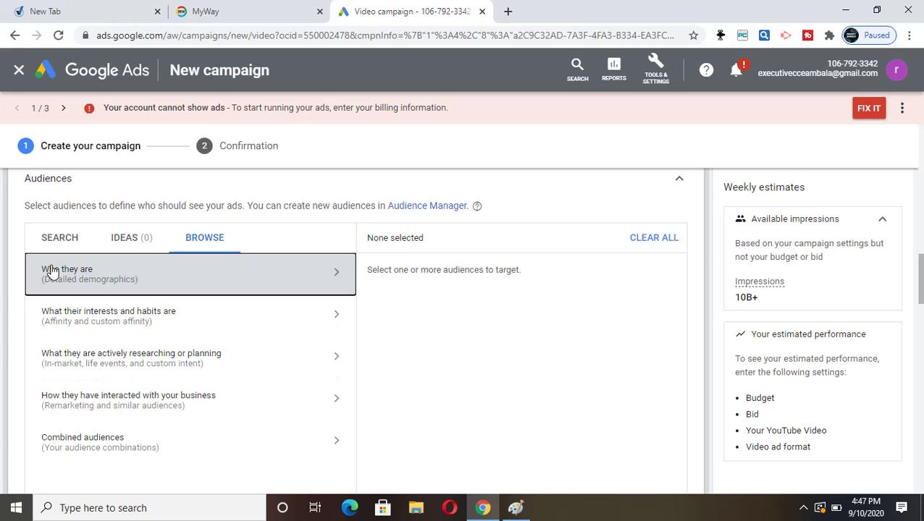
pyautogui.click(95, 324)
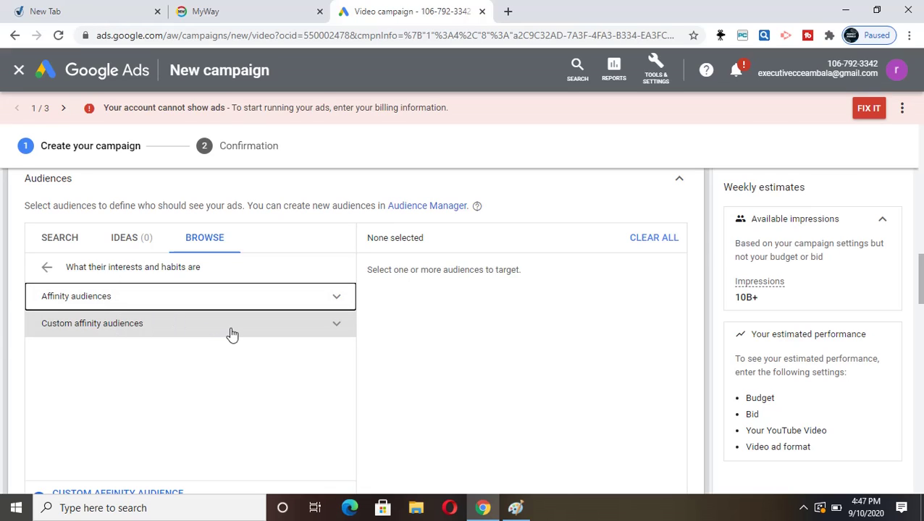
pyautogui.click(42, 268)
pyautogui.click(47, 267)
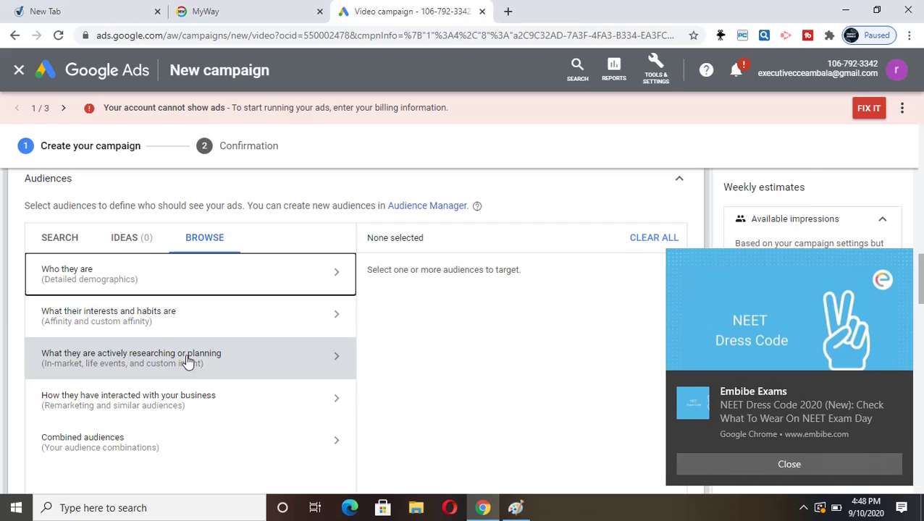
pyautogui.click(187, 360)
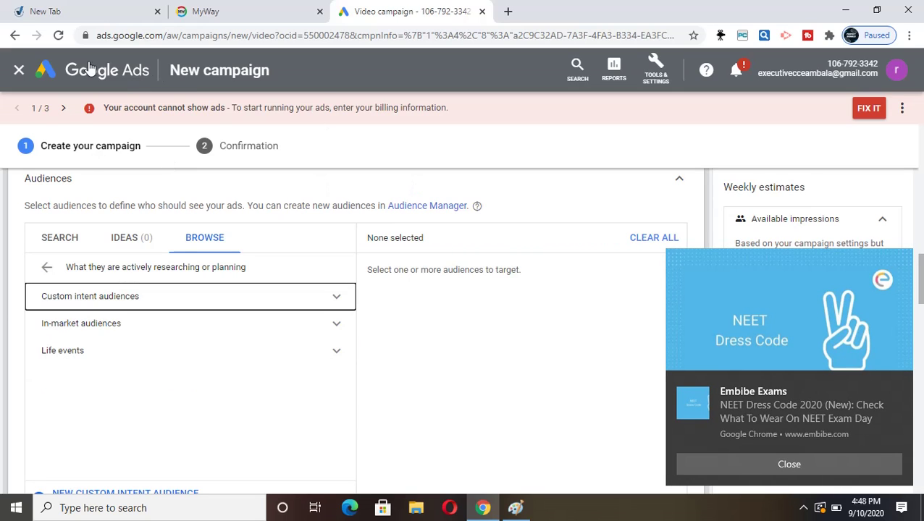
# Leave the new campaign without saving it and dismiss the desktop notification
pyautogui.click(20, 70)
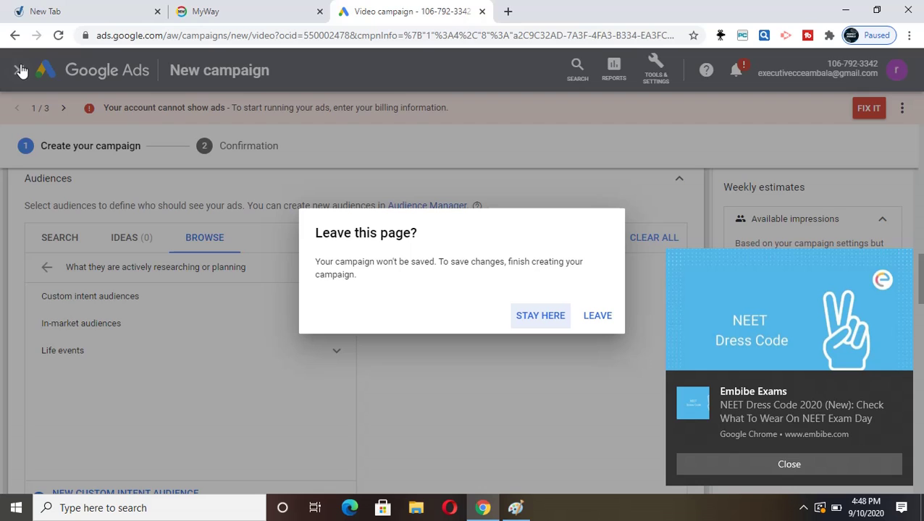
pyautogui.click(592, 320)
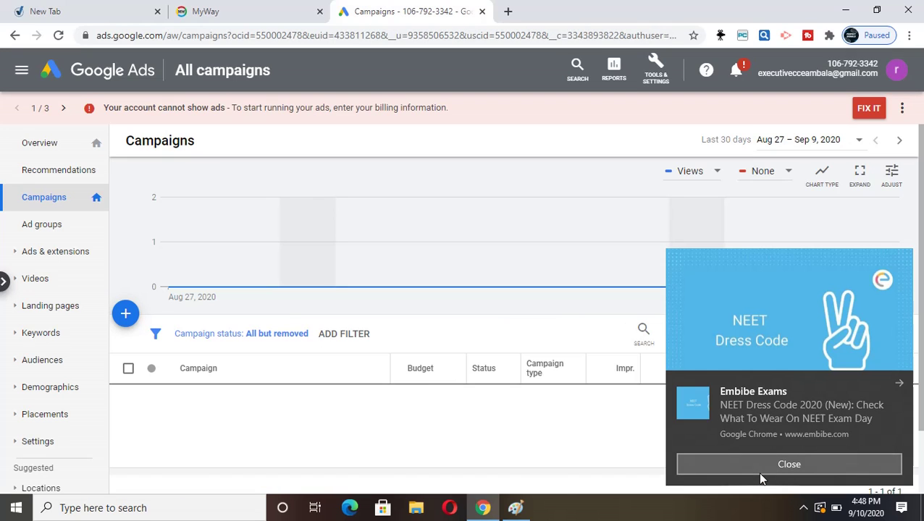
pyautogui.click(757, 470)
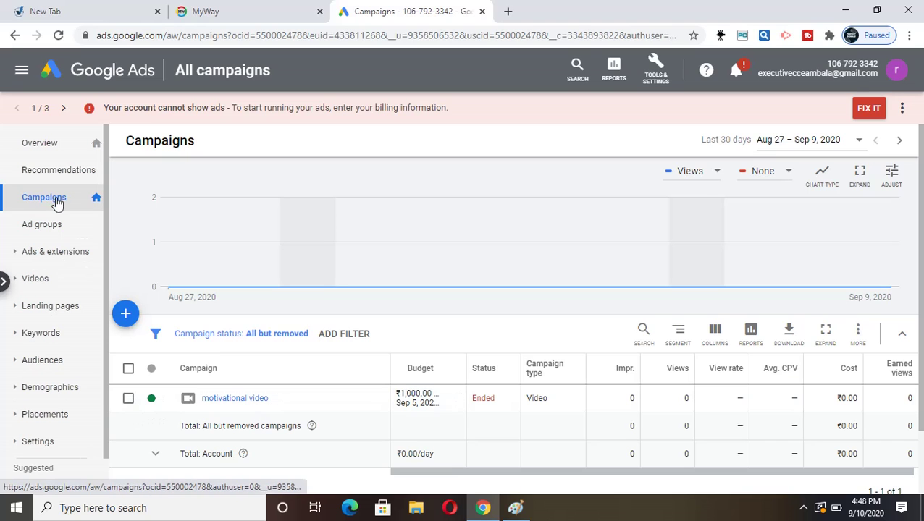
# Copy the "motivational" ad group from the account's ad groups list
pyautogui.click(57, 226)
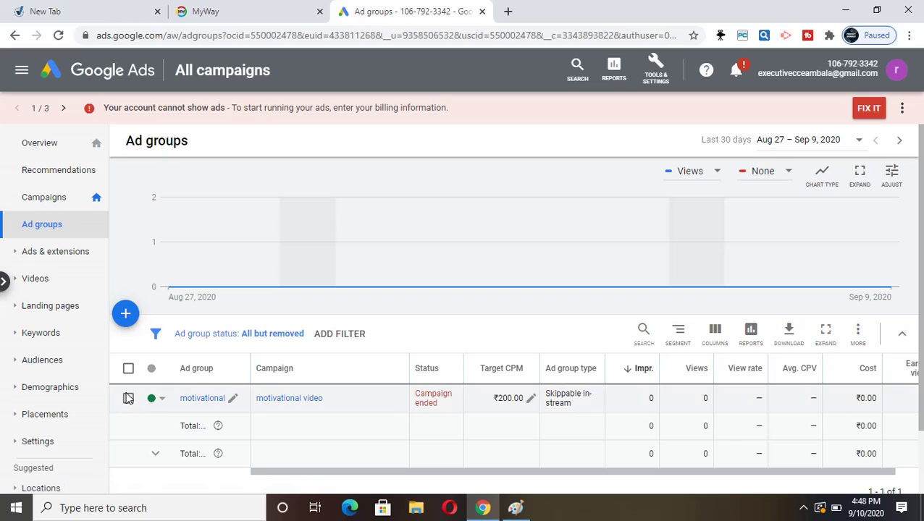
pyautogui.click(128, 397)
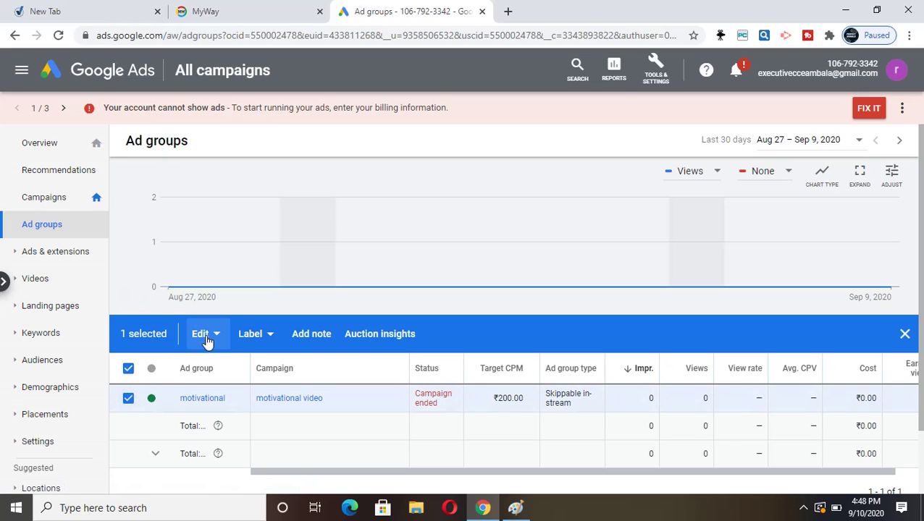
pyautogui.click(206, 335)
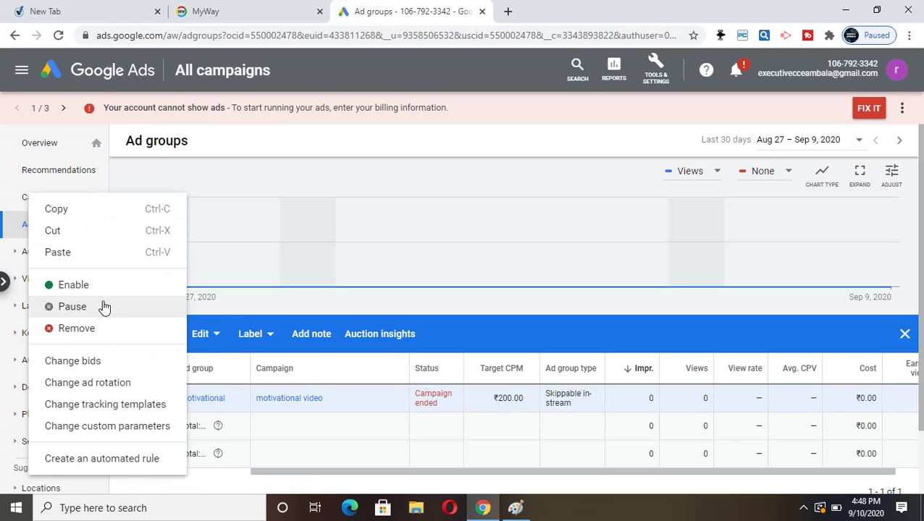
pyautogui.click(309, 227)
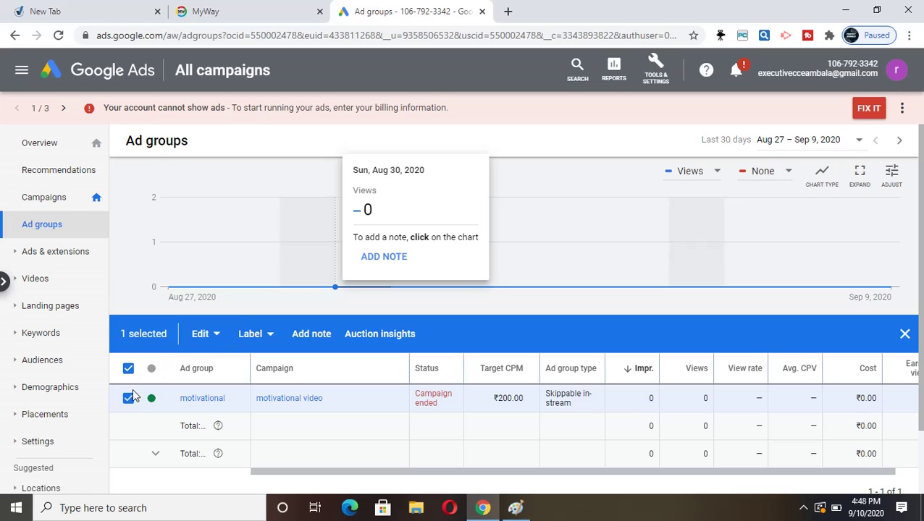
pyautogui.click(210, 337)
pyautogui.click(62, 211)
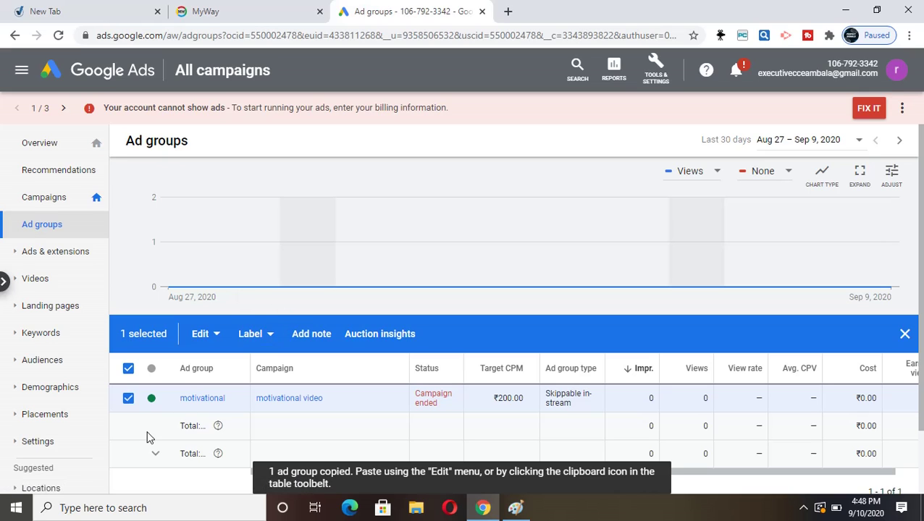
# Clear the ad group selection and start pasting the copied "motivational" ad group
pyautogui.click(129, 400)
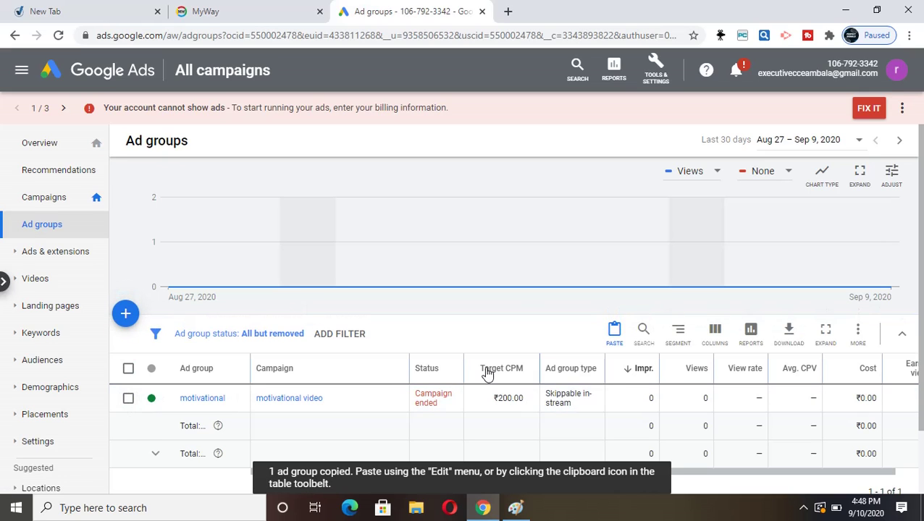
pyautogui.click(614, 332)
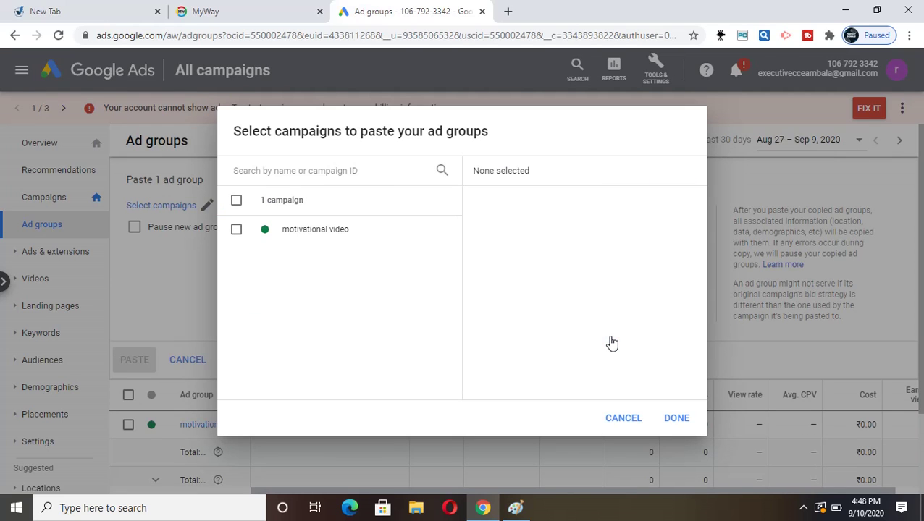
pyautogui.click(301, 176)
pyautogui.write('s')
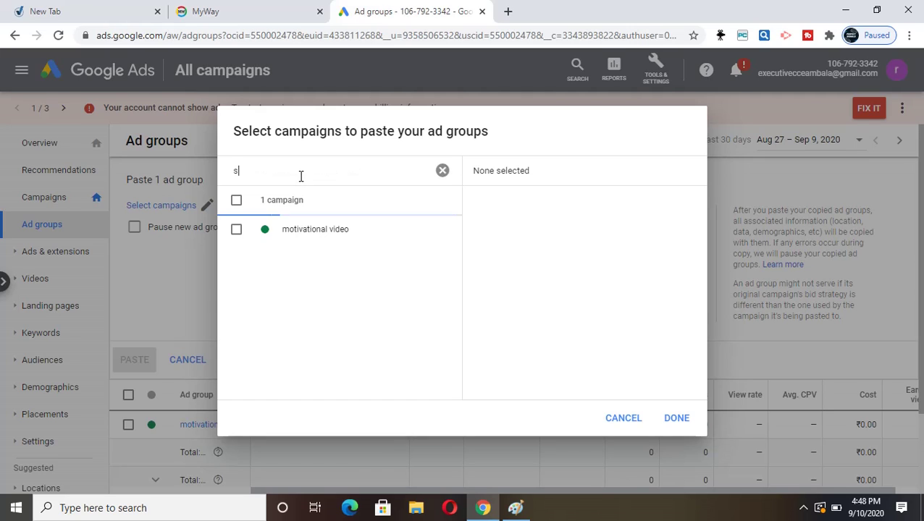
pyautogui.write('ubs')
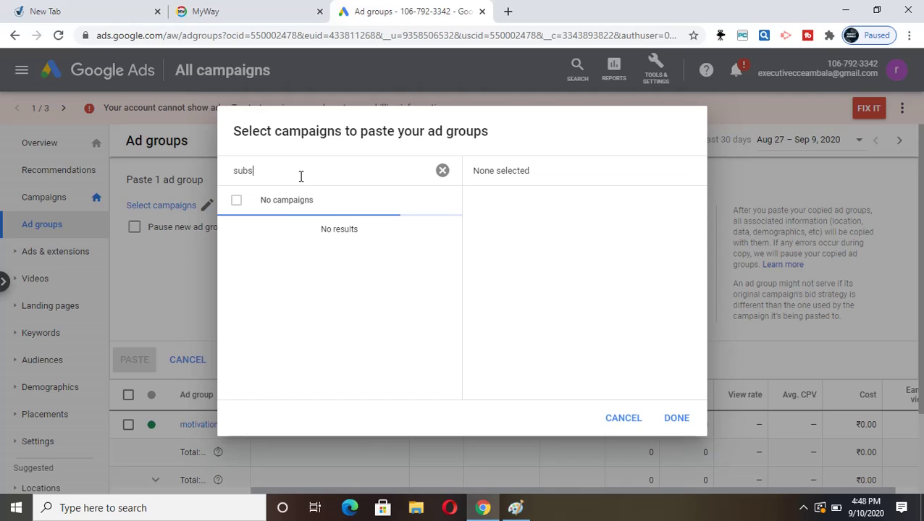
pyautogui.write('cribe')
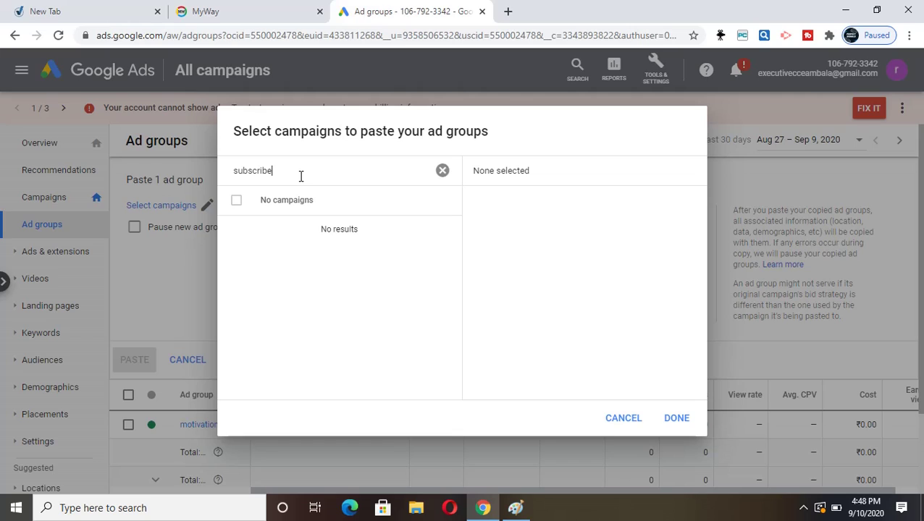
pyautogui.write('r')
pyautogui.moveTo(322, 174); pyautogui.dragTo(203, 184)
pyautogui.write('\\')
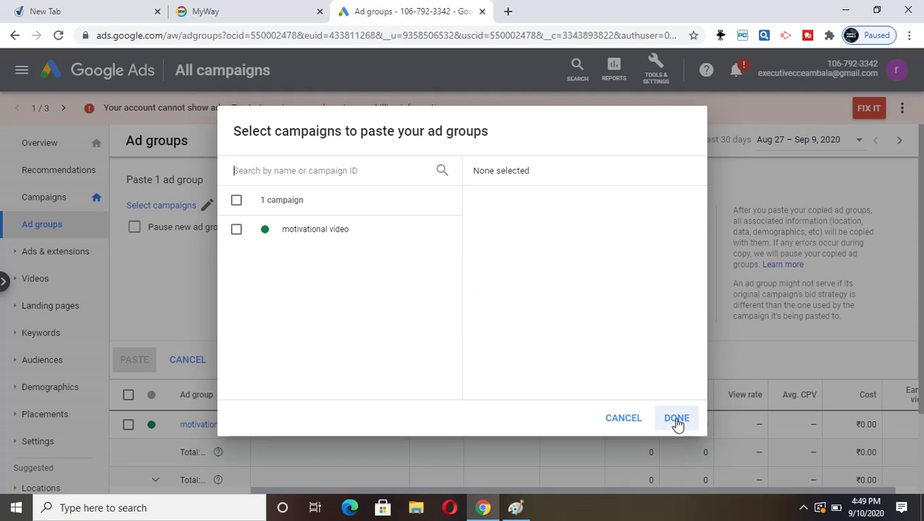
# Choose the "motivational video" campaign as the destination and paste the copied ad group into it
pyautogui.click(236, 229)
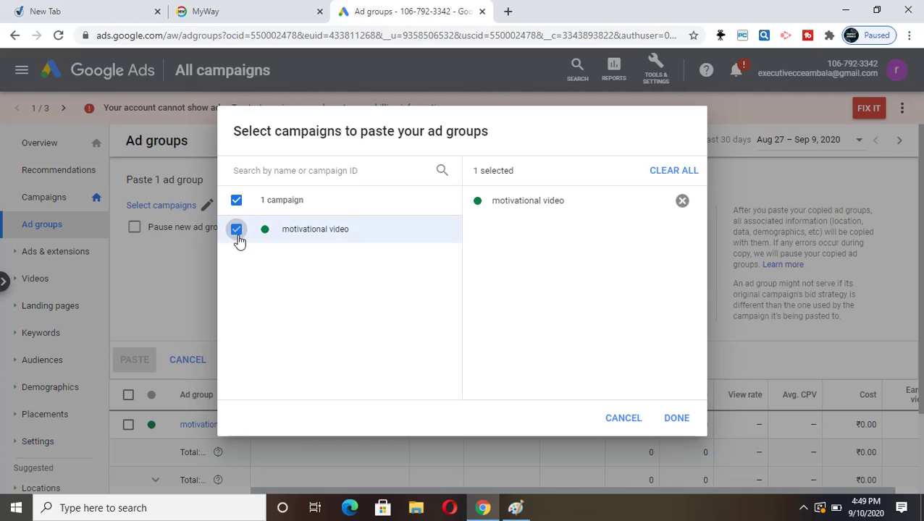
pyautogui.click(680, 428)
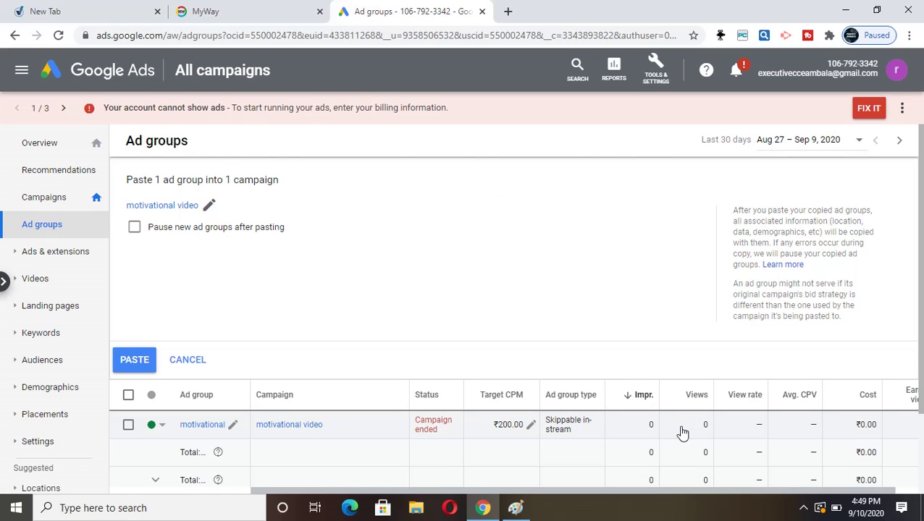
pyautogui.click(127, 366)
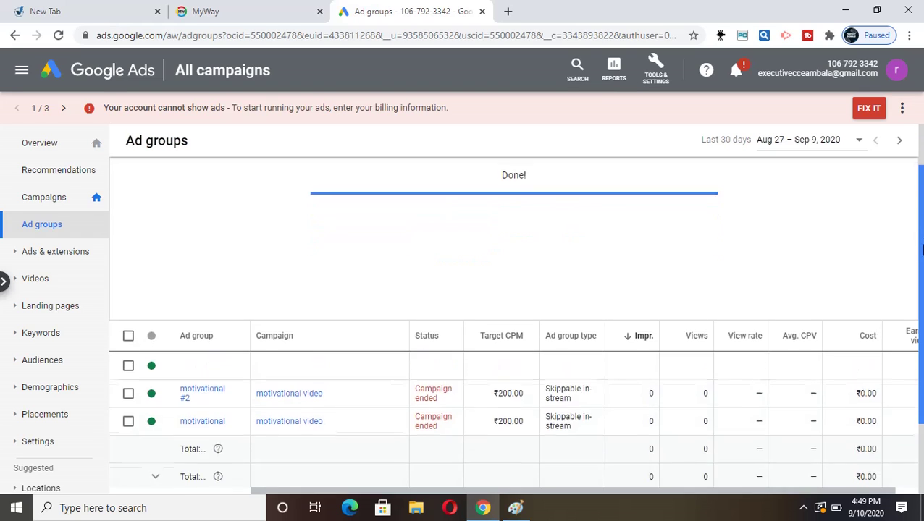
pyautogui.moveTo(921, 212); pyautogui.dragTo(918, 249)
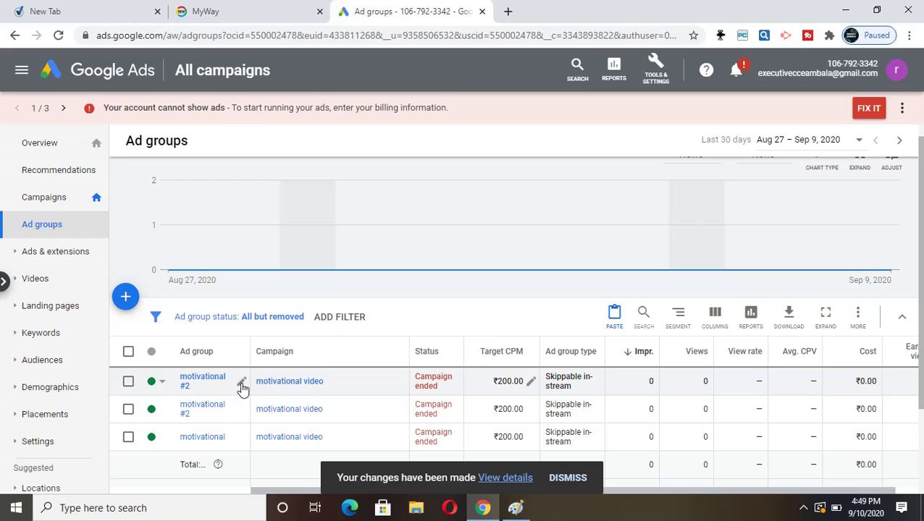
pyautogui.click(241, 385)
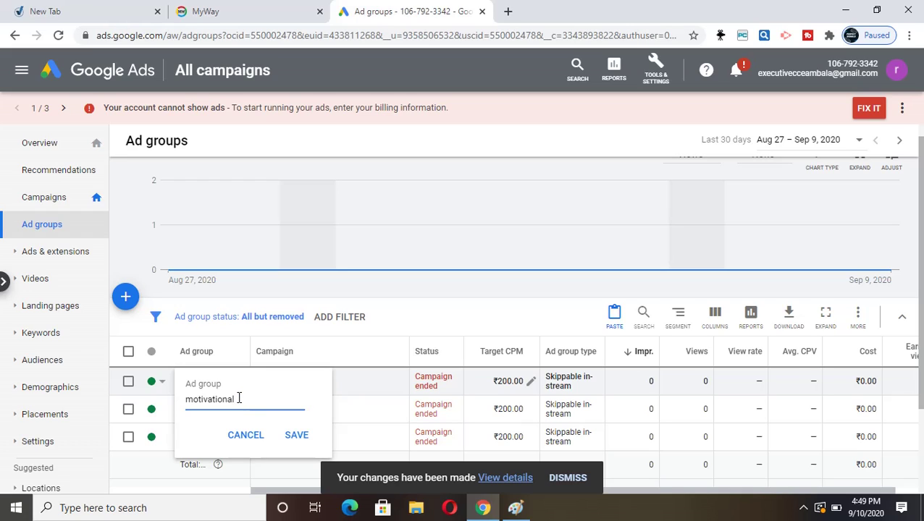
pyautogui.hotkey('ctrl', '-')
pyautogui.hotkey('ctrl', '-')
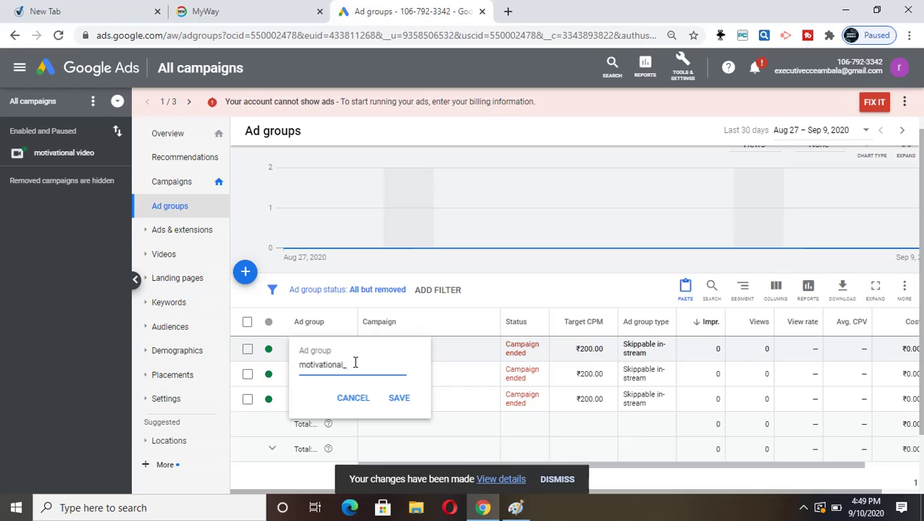
pyautogui.click(137, 280)
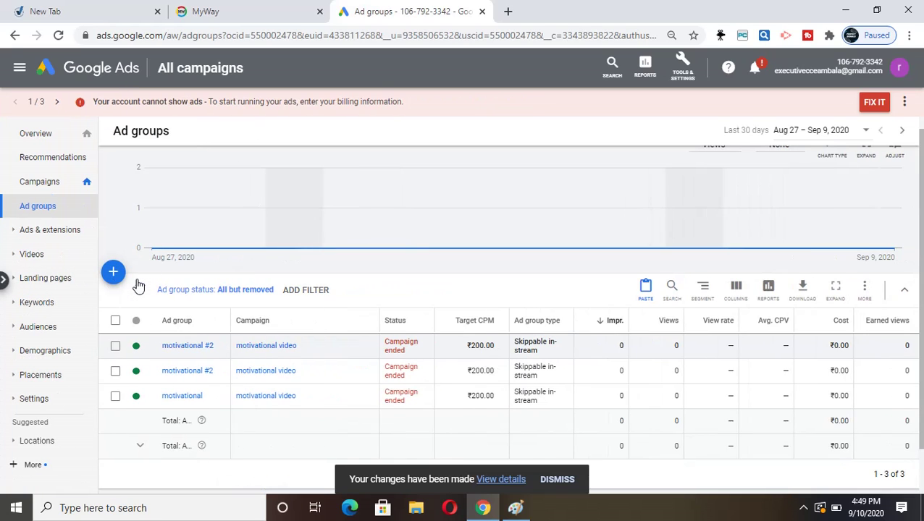
pyautogui.click(211, 347)
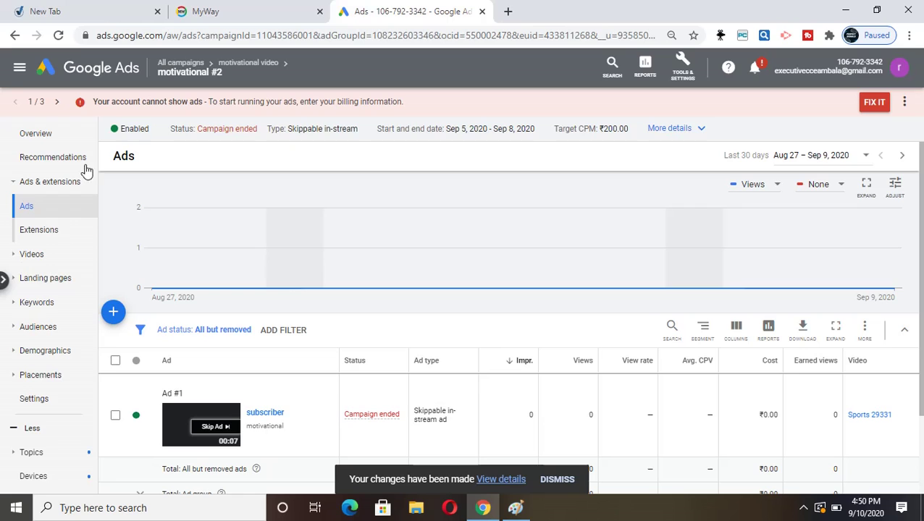
pyautogui.click(13, 36)
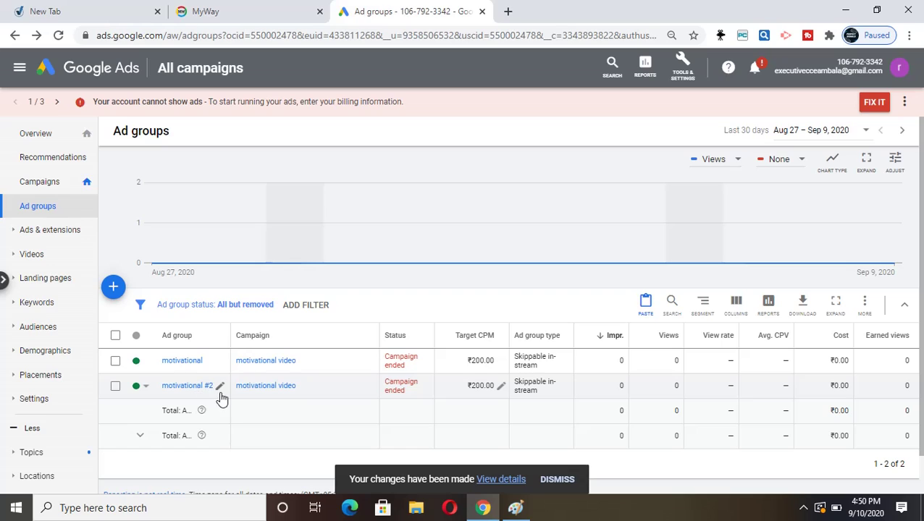
# Rename the "motivational #2" ad group as "motivational_Affinity" and save the name
pyautogui.click(221, 388)
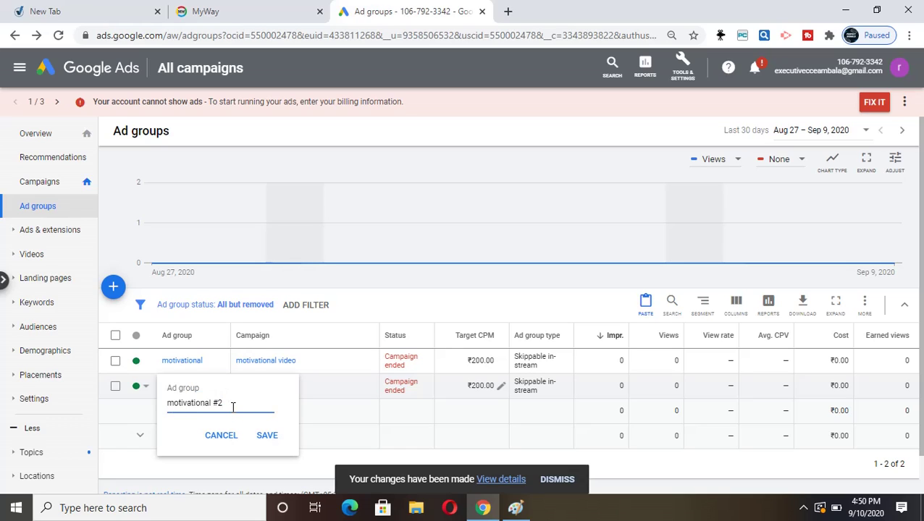
pyautogui.press('BackSpace')
pyautogui.press('BackSpace')
pyautogui.press('BackSpace')
pyautogui.press('BackSpace')
pyautogui.write('_aAffini')
pyautogui.click(267, 439)
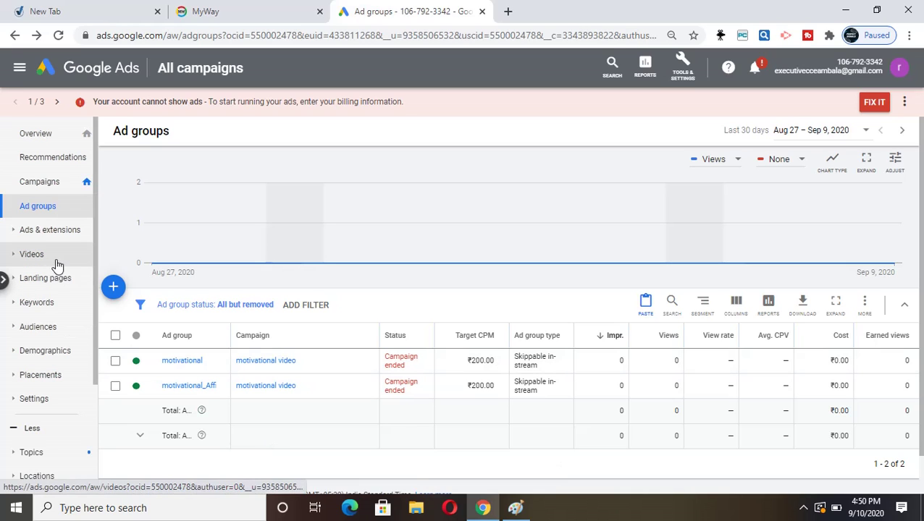
# Permanently remove the "motivational video success story" display/video keyword from both the "motivational" and "motivational_Affinity" ad groups
pyautogui.click(44, 305)
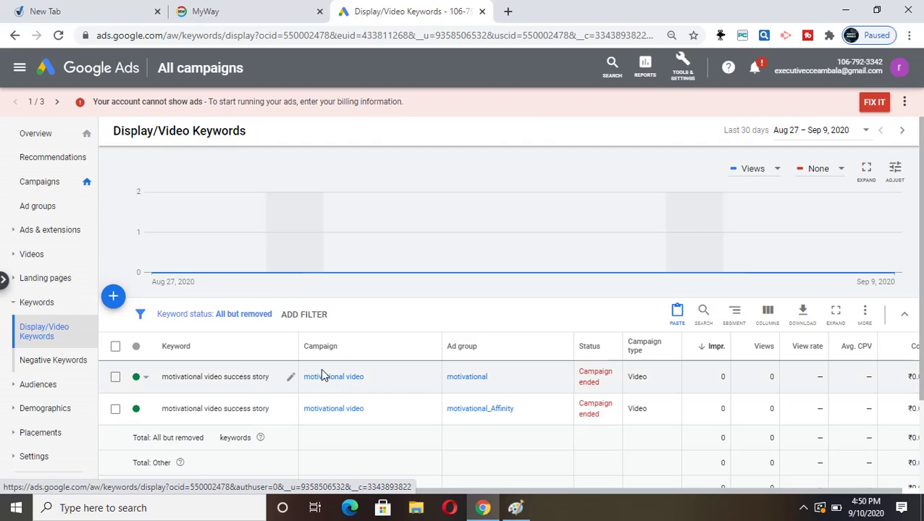
pyautogui.click(116, 378)
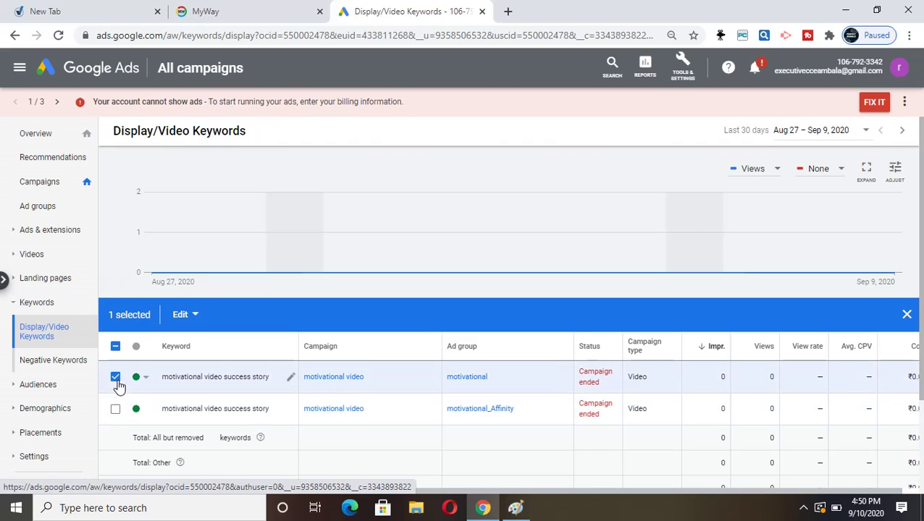
pyautogui.click(116, 410)
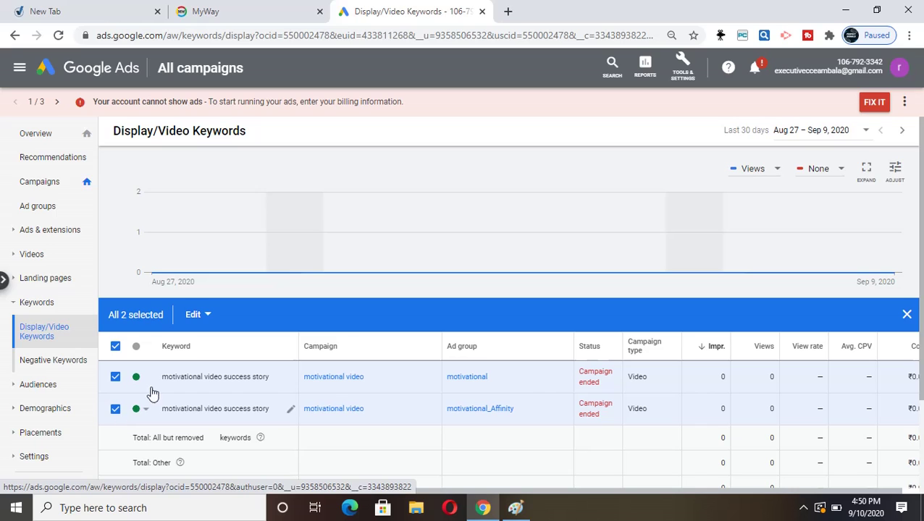
pyautogui.click(206, 319)
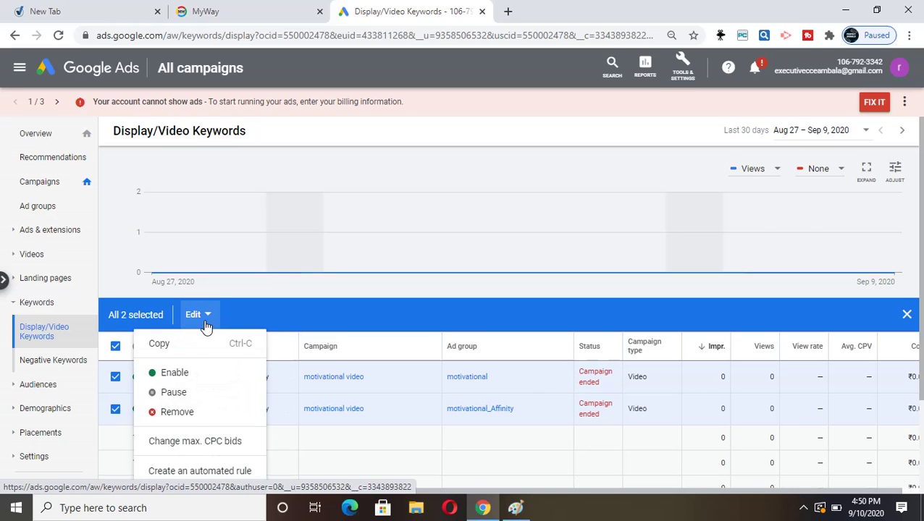
pyautogui.click(178, 412)
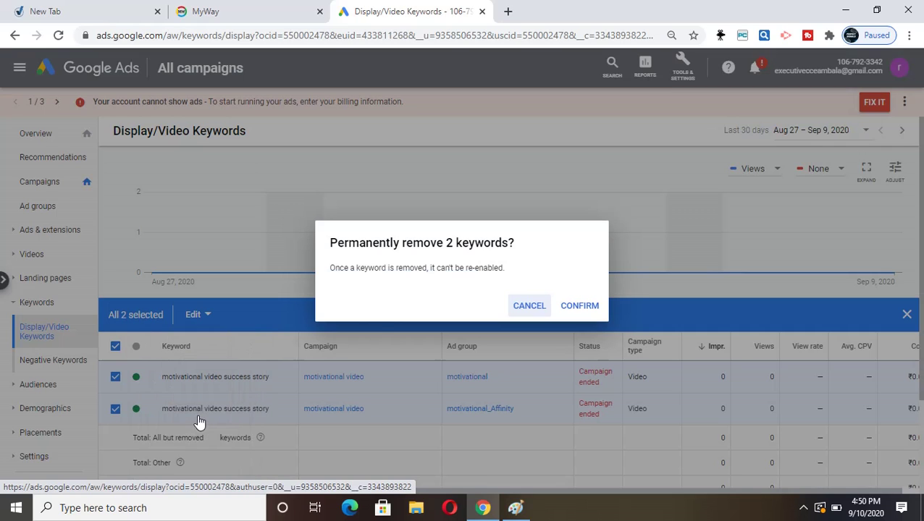
pyautogui.click(593, 308)
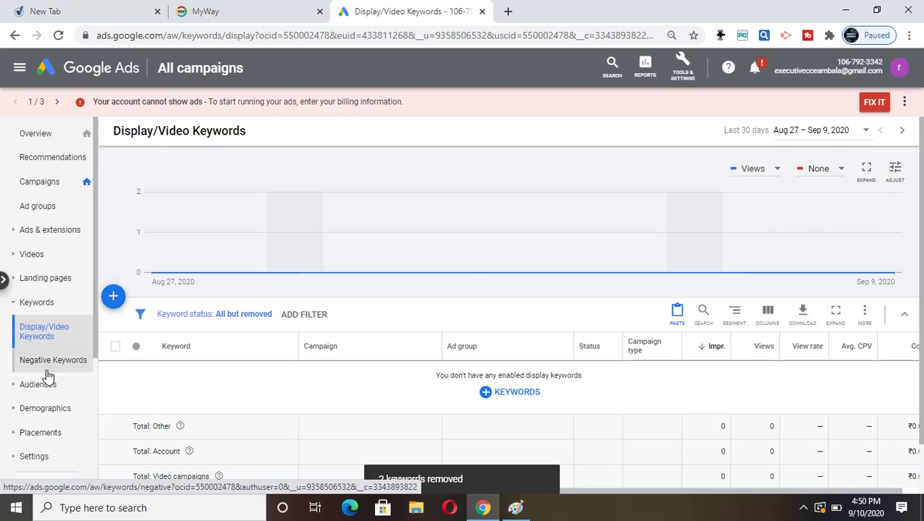
# Open the account's audiences and try to choose an ad group for adding audiences
pyautogui.click(36, 391)
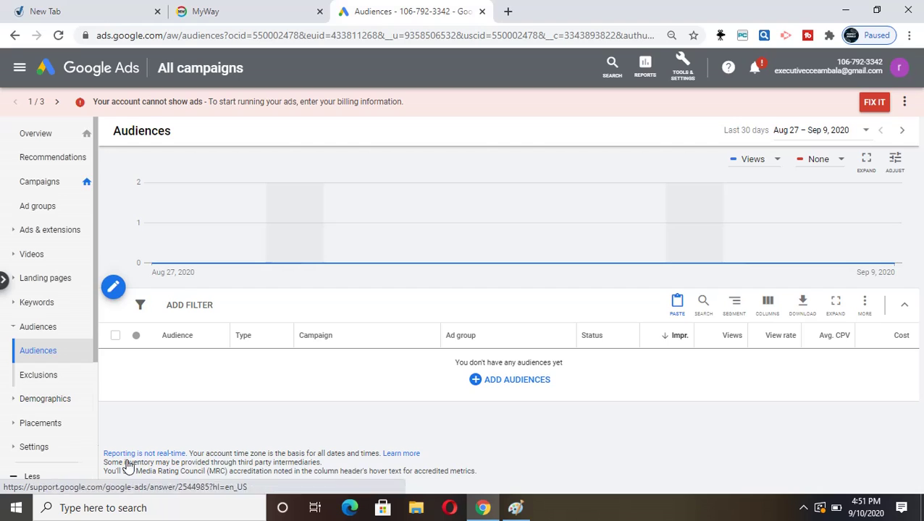
pyautogui.click(529, 389)
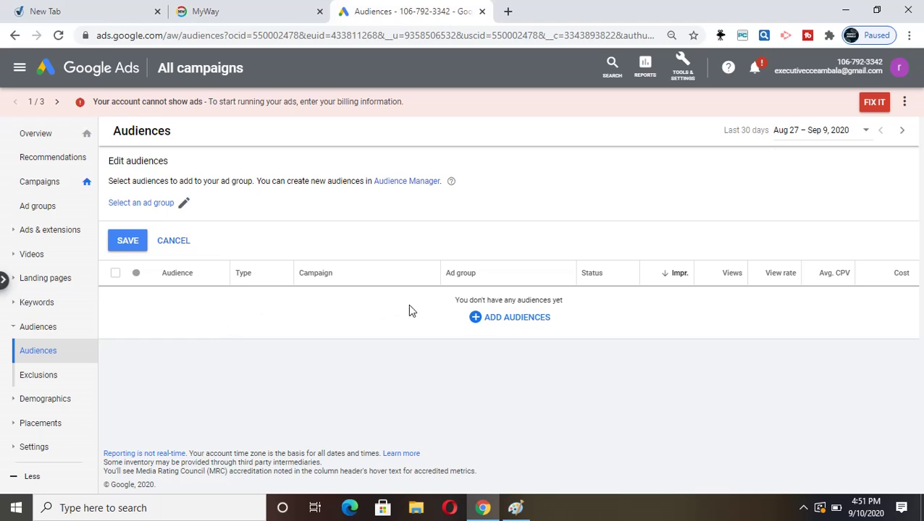
pyautogui.click(154, 206)
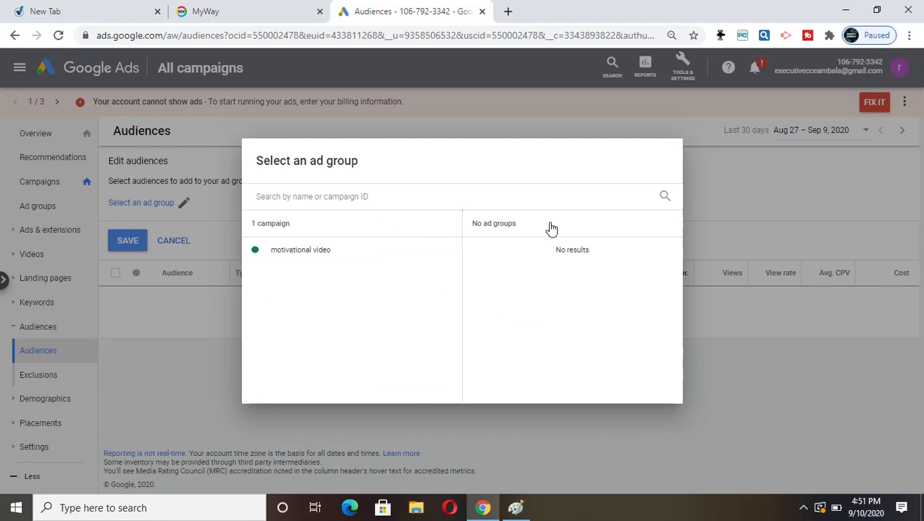
pyautogui.click(731, 205)
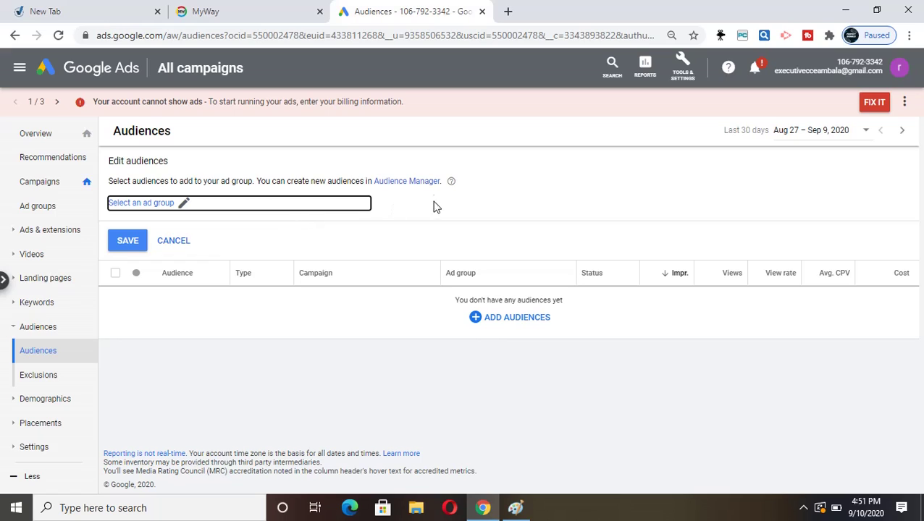
pyautogui.click(491, 323)
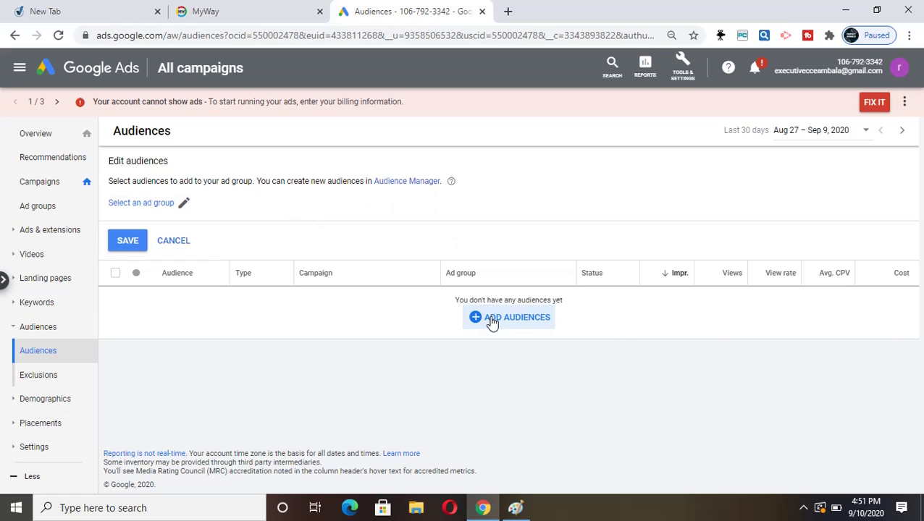
pyautogui.click(127, 241)
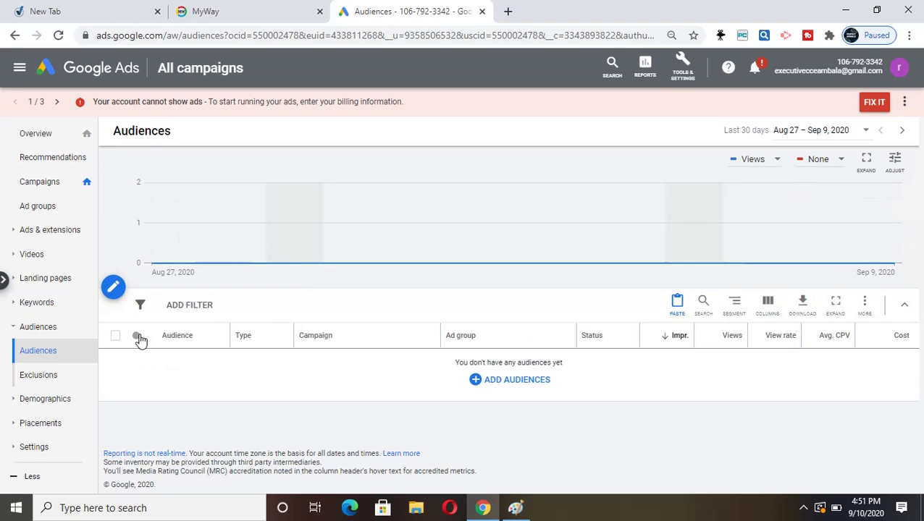
# Sort the audiences table by audience in both directions and by type
pyautogui.click(179, 336)
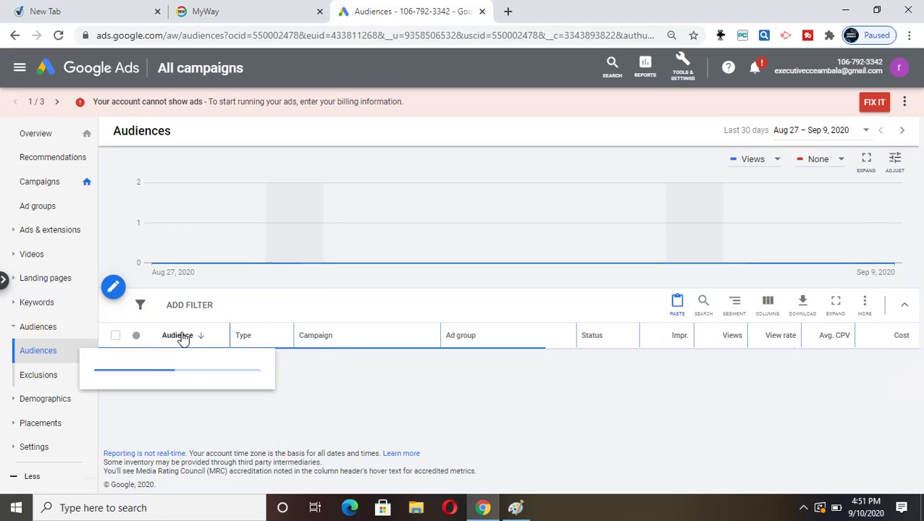
pyautogui.click(183, 337)
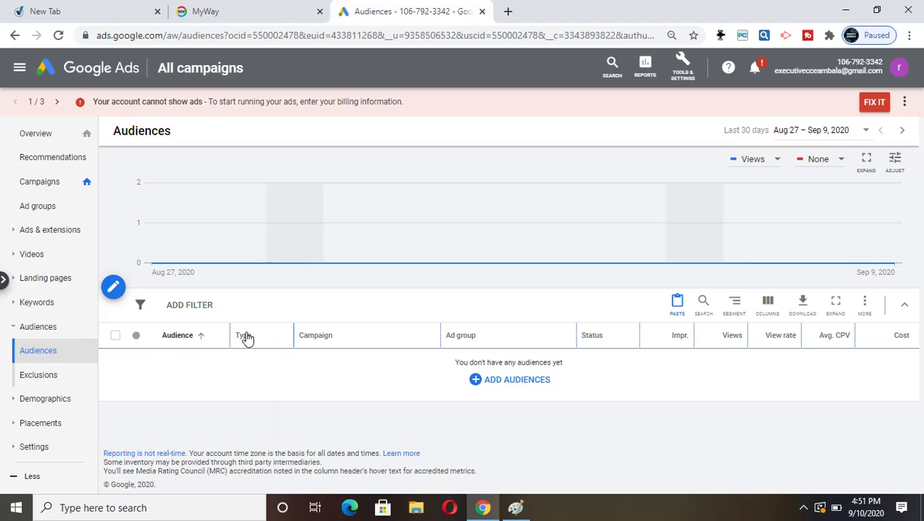
pyautogui.click(247, 337)
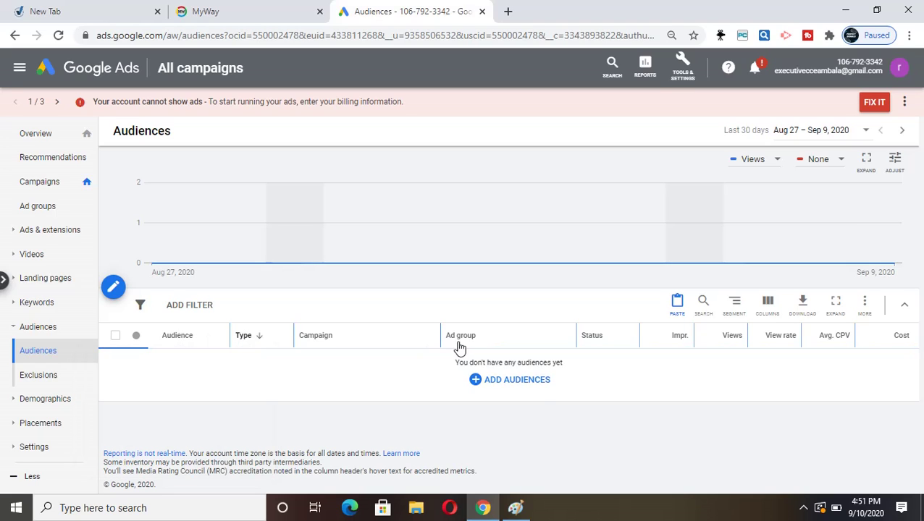
# Open Audience Manager from the audience editor and view the options for setting up an audience source
pyautogui.click(538, 392)
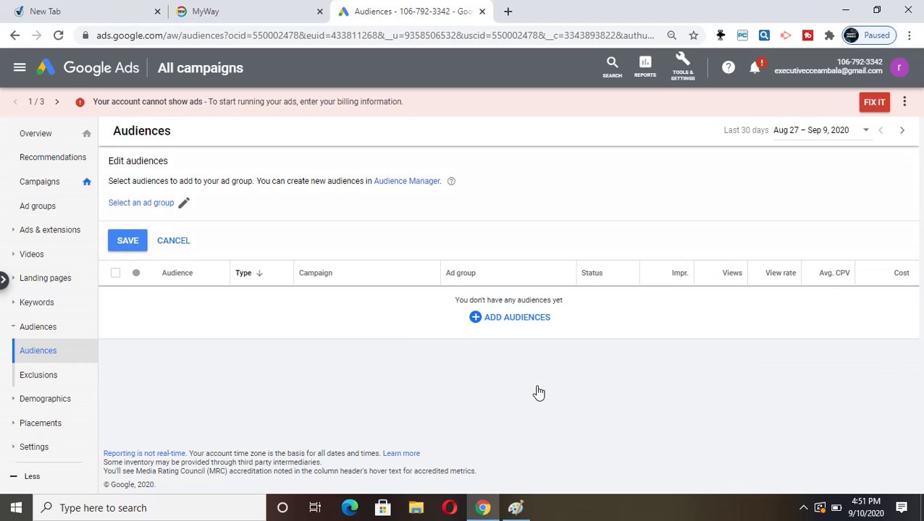
pyautogui.click(422, 182)
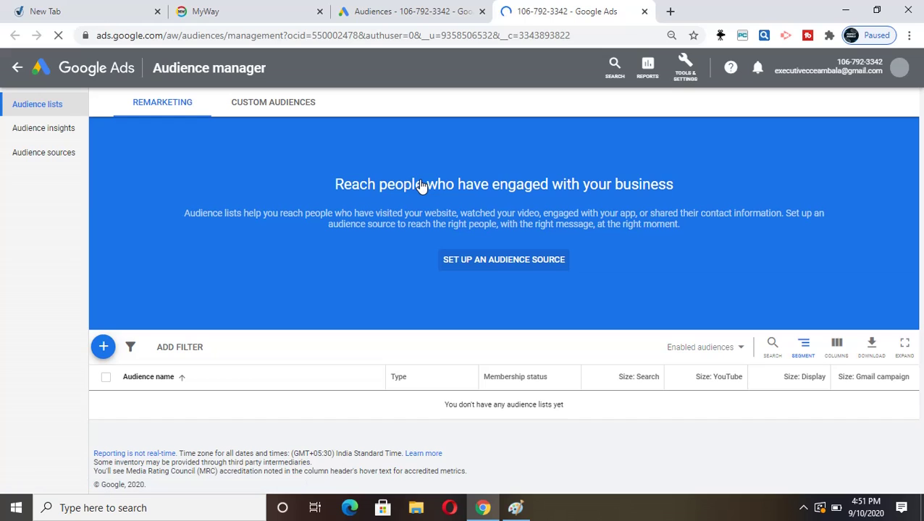
pyautogui.click(514, 274)
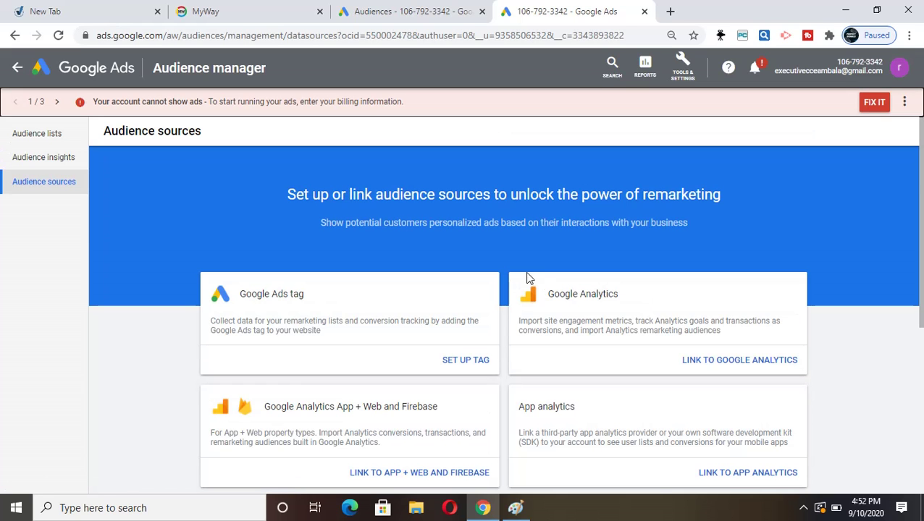
# Look through all the audience sources that can be set up or linked, down to Ads Data Hub
pyautogui.moveTo(922, 174); pyautogui.dragTo(922, 230)
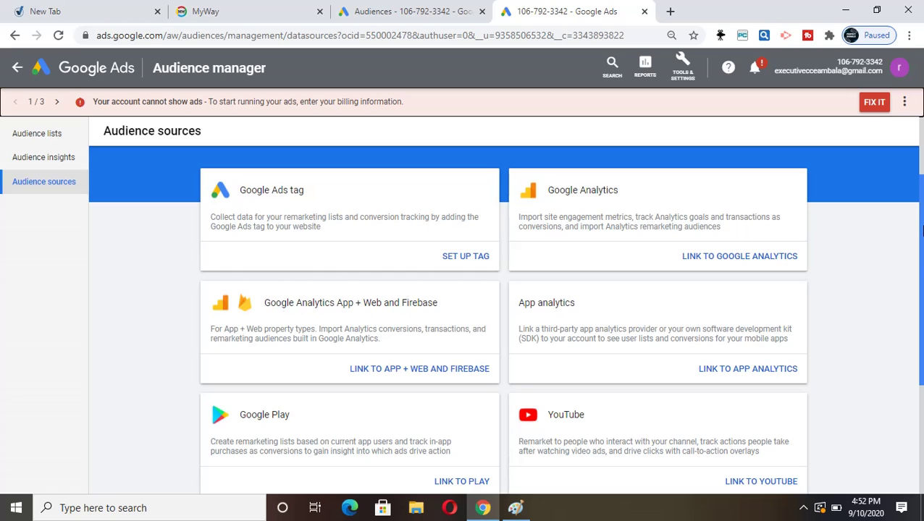
pyautogui.moveTo(922, 232); pyautogui.dragTo(921, 291)
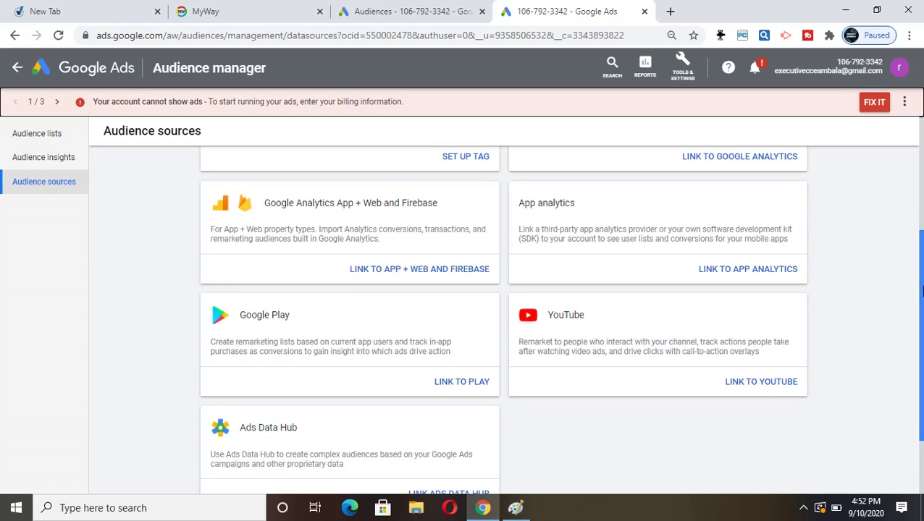
pyautogui.moveTo(922, 296); pyautogui.dragTo(920, 367)
pyautogui.scroll(5, 919, 369)
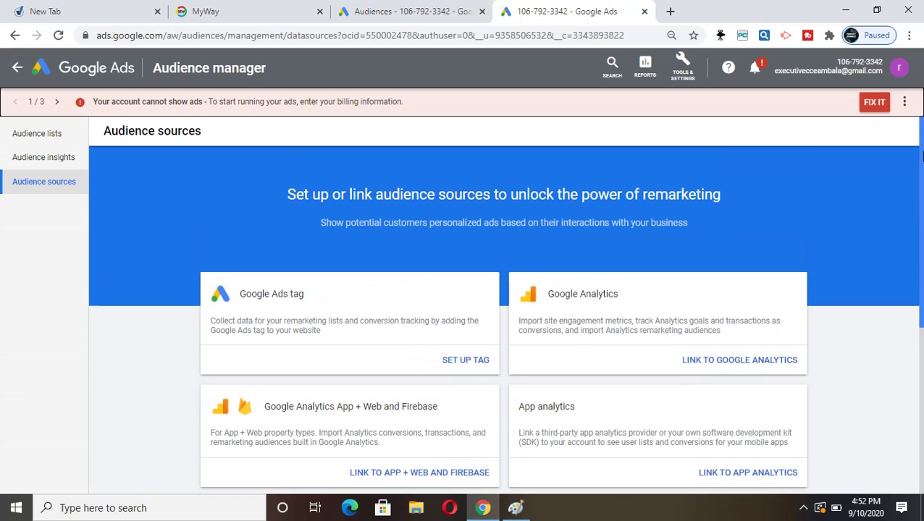
# Return to the account's audiences and filter the table by audience name containing "motivational video"
pyautogui.click(16, 70)
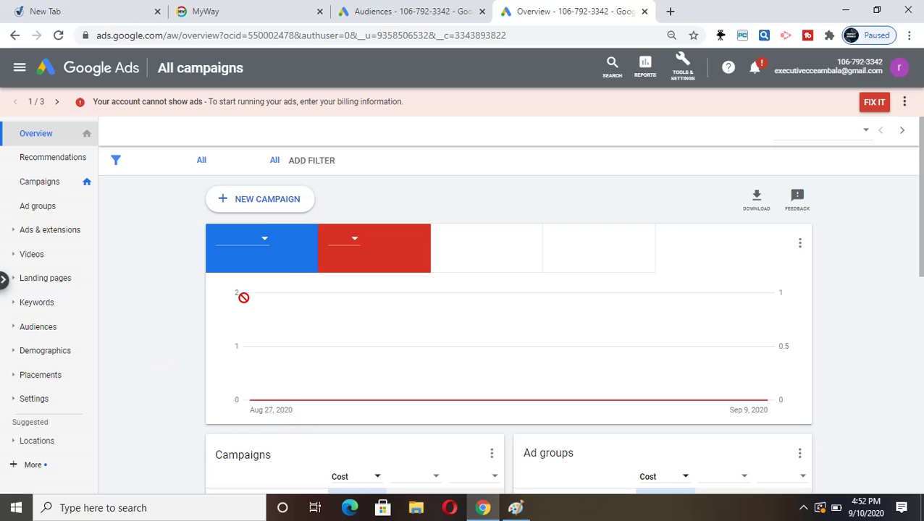
pyautogui.click(50, 330)
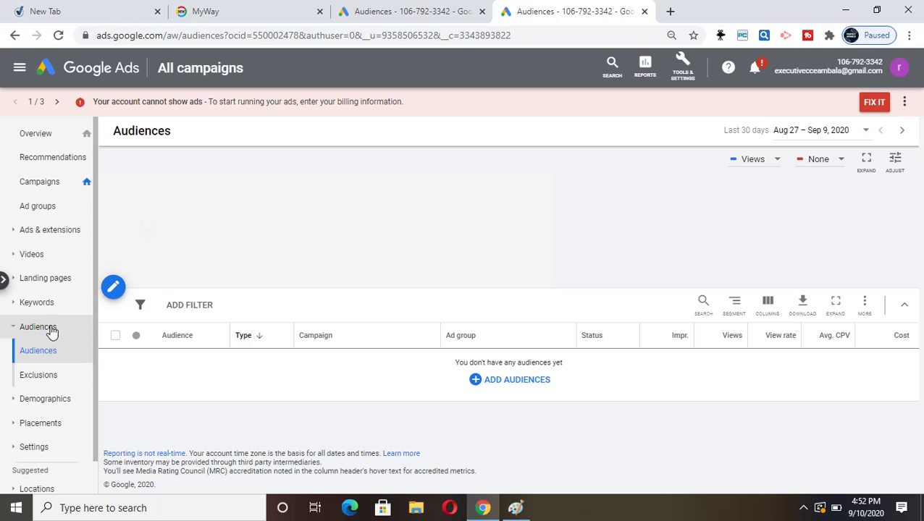
pyautogui.click(192, 304)
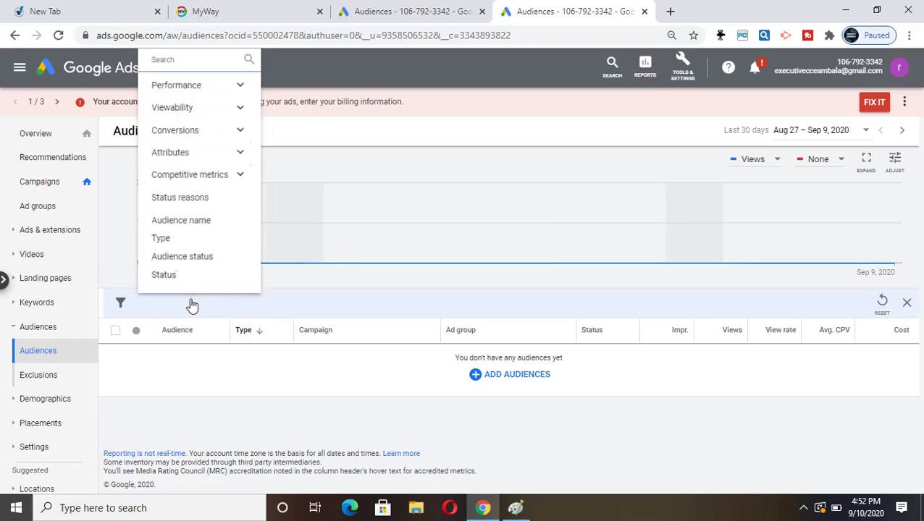
pyautogui.click(190, 233)
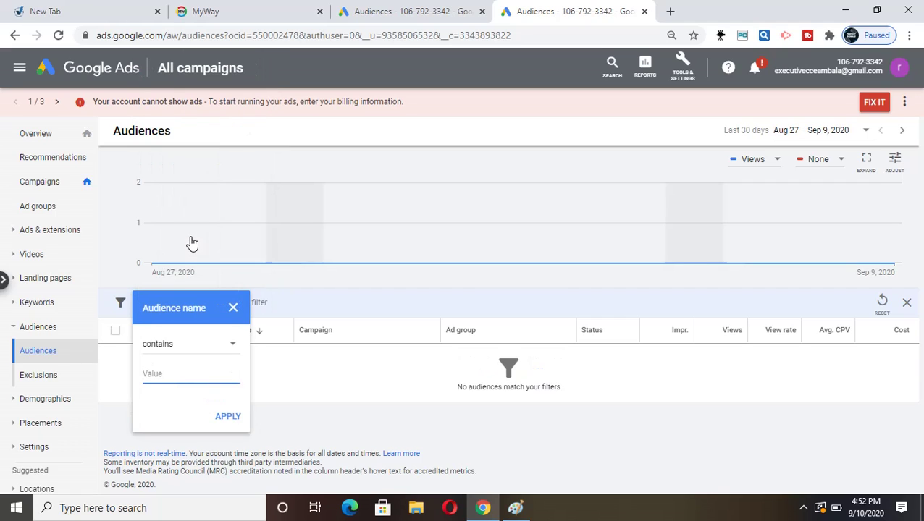
pyautogui.write('motivational video')
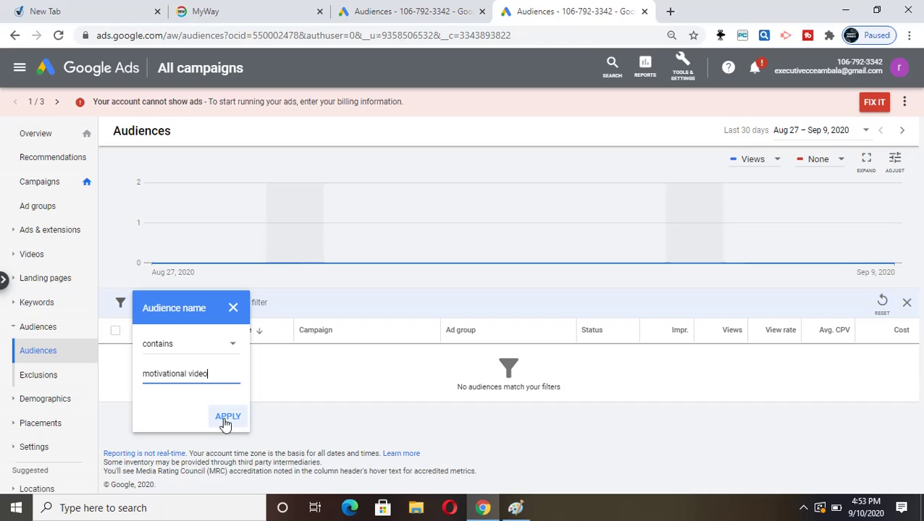
pyautogui.click(227, 418)
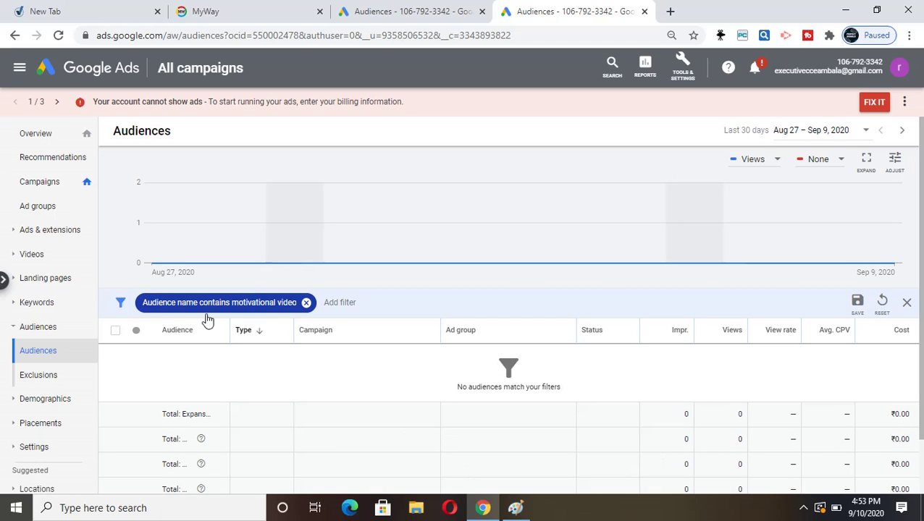
pyautogui.click(209, 292)
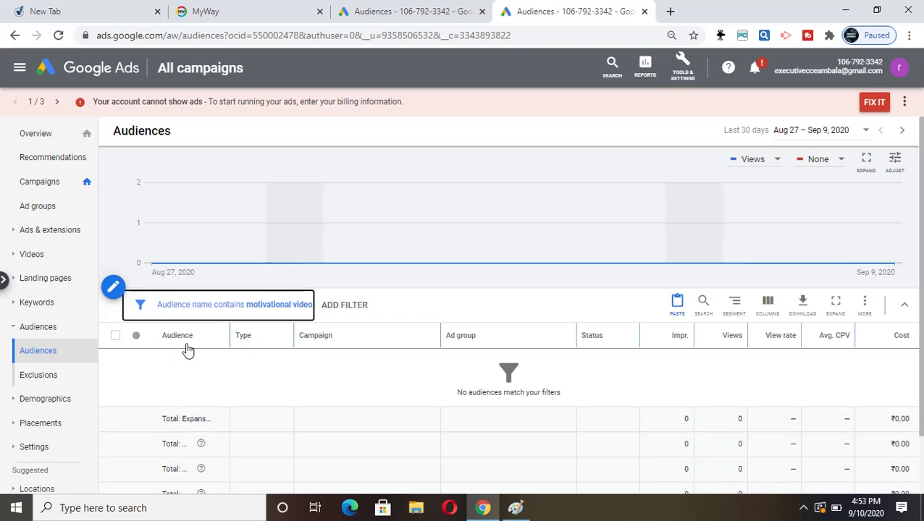
# View the audience exclusions and examine the age demographics of both ad groups
pyautogui.click(58, 378)
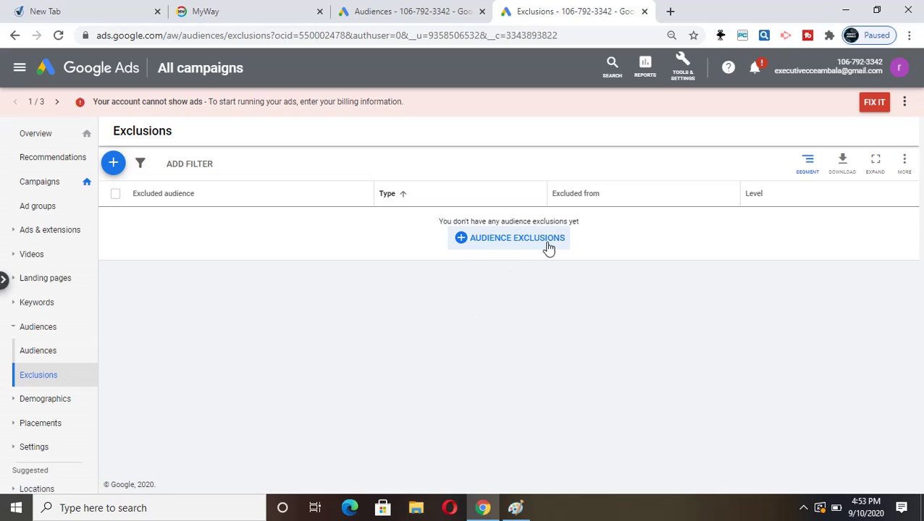
pyautogui.click(61, 404)
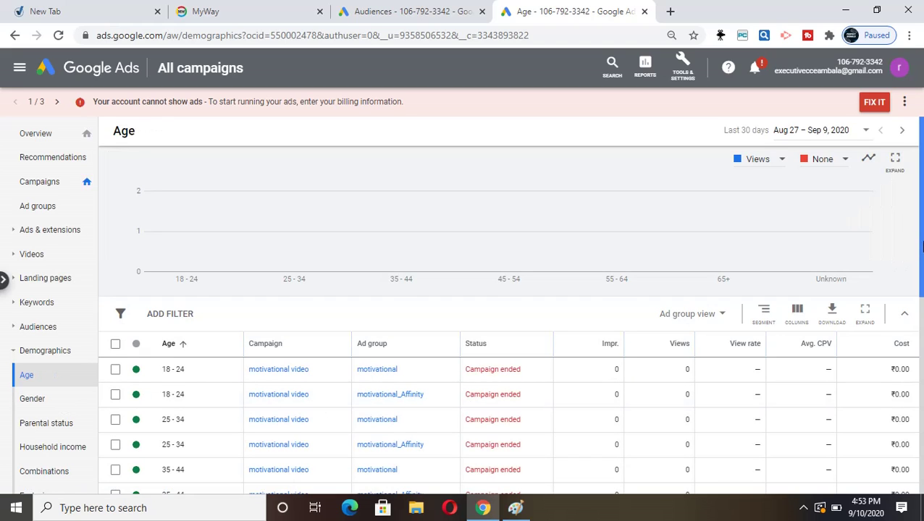
pyautogui.moveTo(921, 247); pyautogui.dragTo(921, 318)
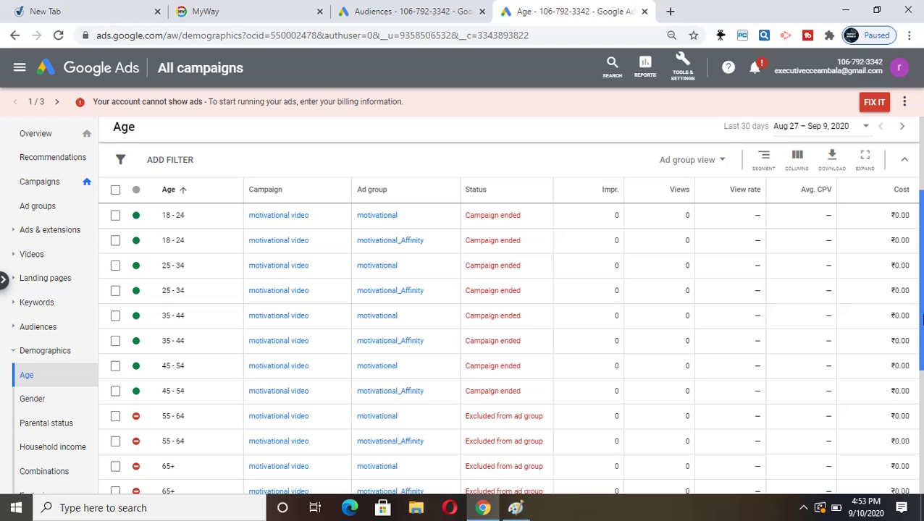
pyautogui.moveTo(921, 346); pyautogui.dragTo(921, 326)
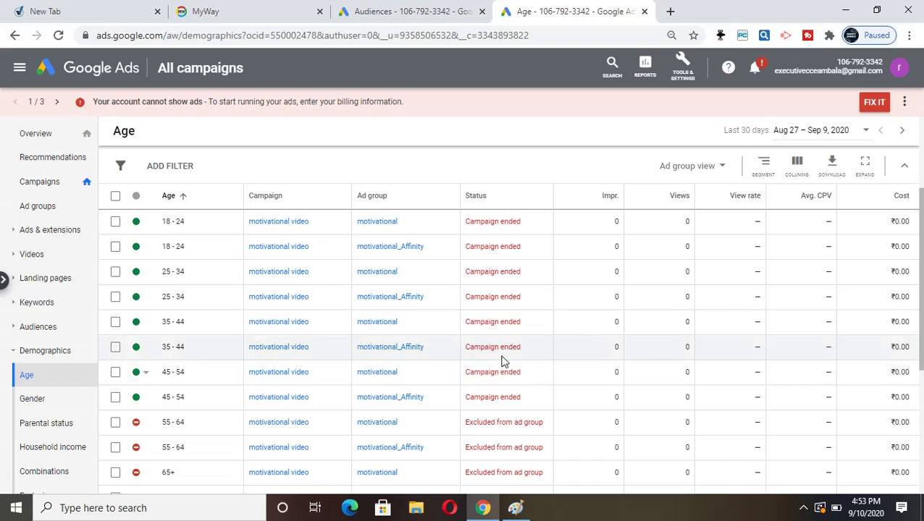
# Examine the gender demographics of the "motivational" and "motivational_Affinity" ad groups
pyautogui.click(42, 406)
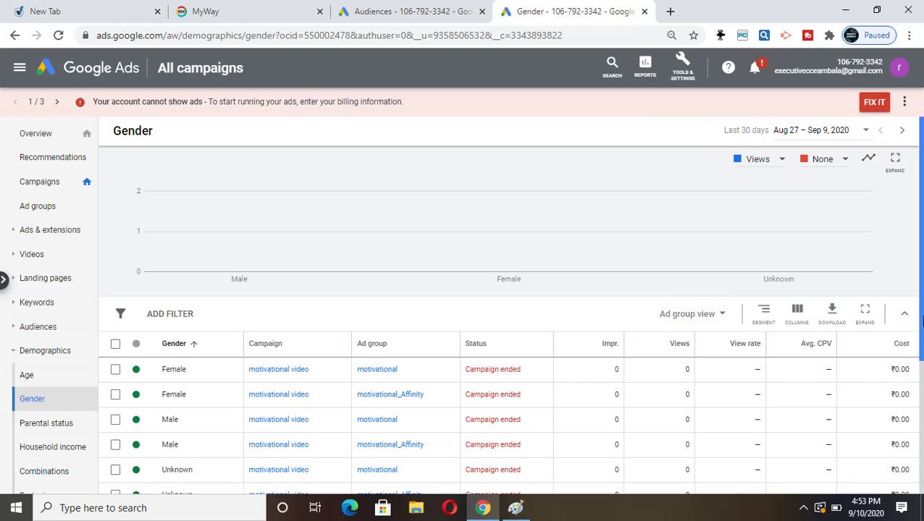
pyautogui.scroll(-1, 920, 346)
pyautogui.moveTo(921, 346); pyautogui.dragTo(921, 382)
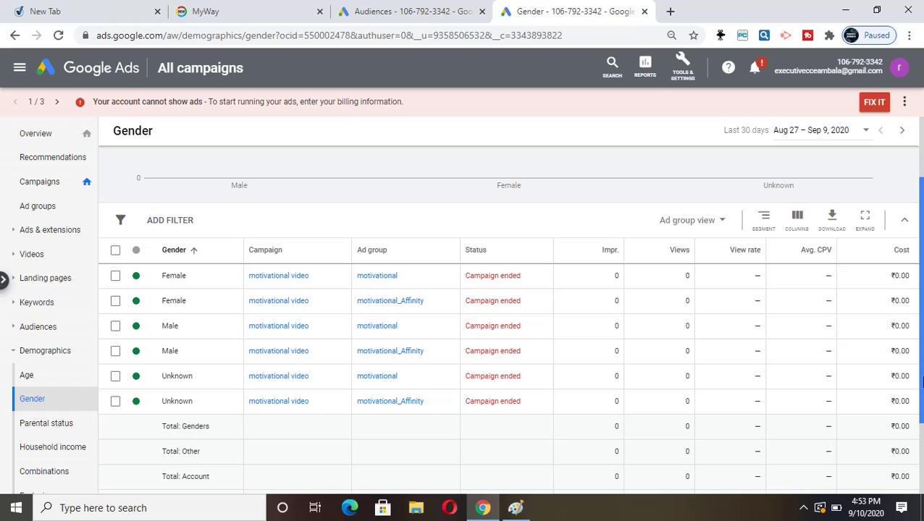
pyautogui.moveTo(921, 381)
pyautogui.mouseDown()
pyautogui.moveTo(921, 416)
pyautogui.moveTo(921, 366)
pyautogui.mouseUp()
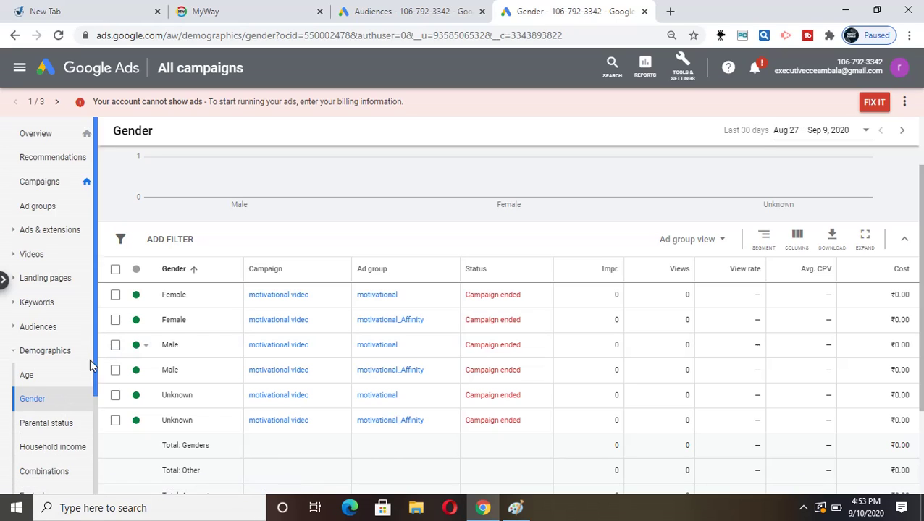
# View the account's placements and examine the report of where the ads showed
pyautogui.click(48, 350)
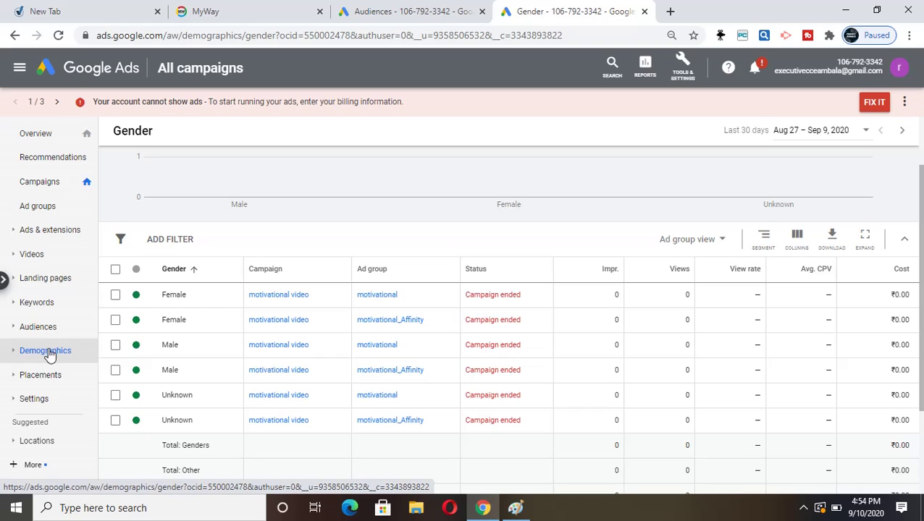
pyautogui.click(48, 376)
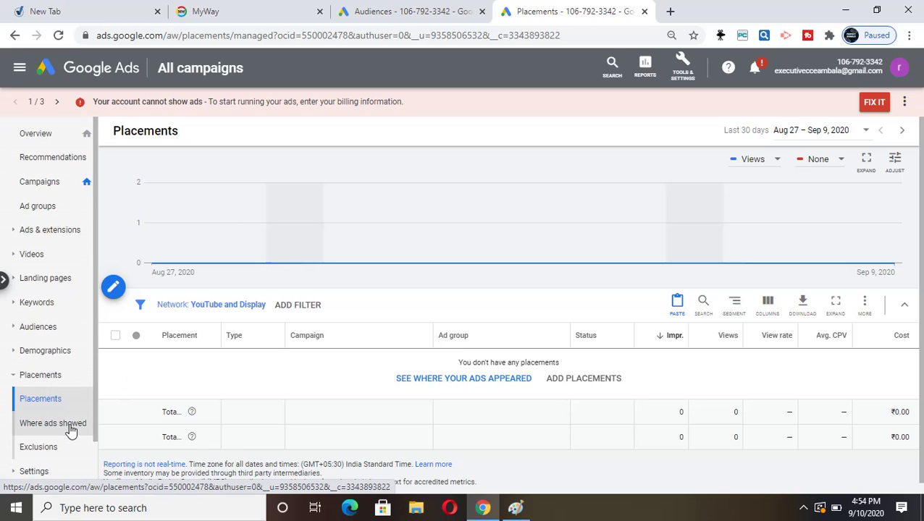
pyautogui.click(69, 429)
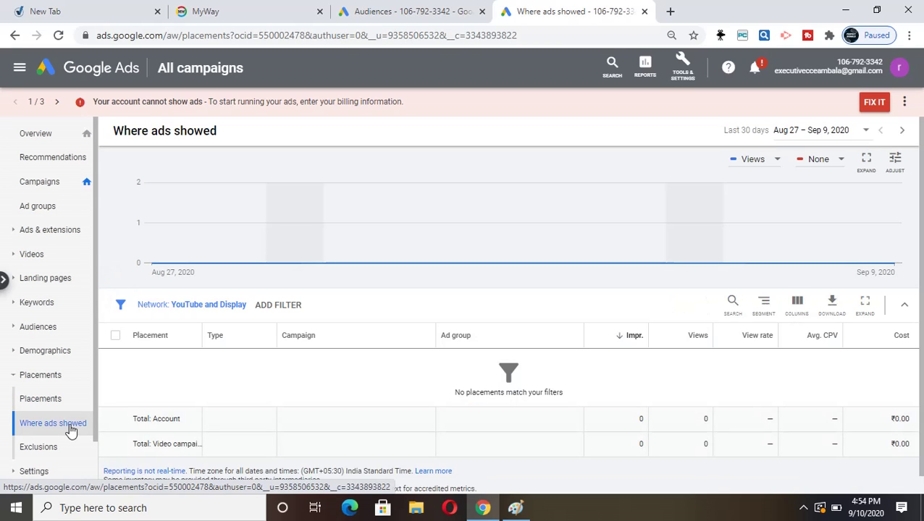
pyautogui.scroll(-1, 921, 389)
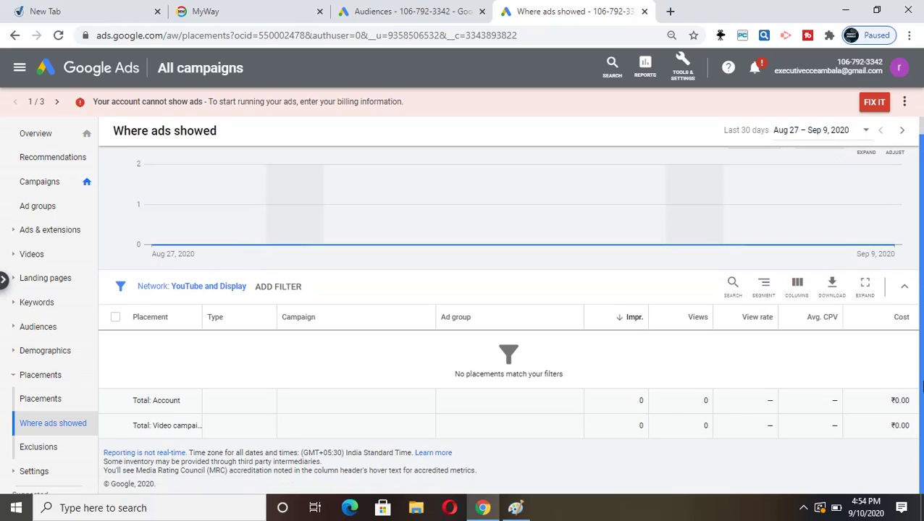
pyautogui.scroll(1, 921, 340)
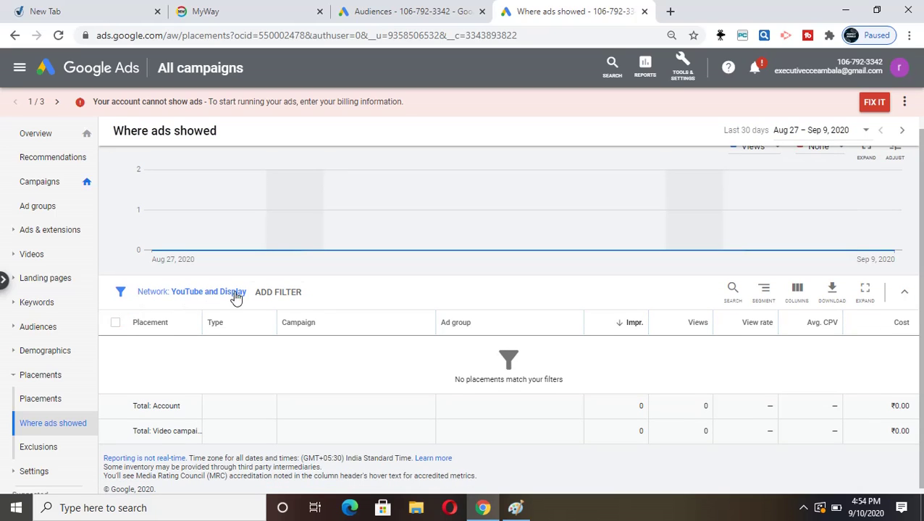
pyautogui.click(288, 297)
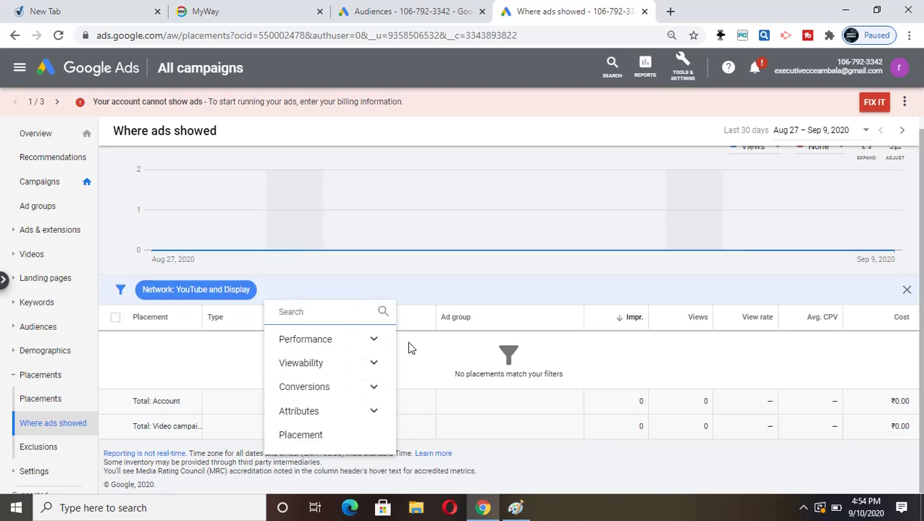
pyautogui.click(305, 435)
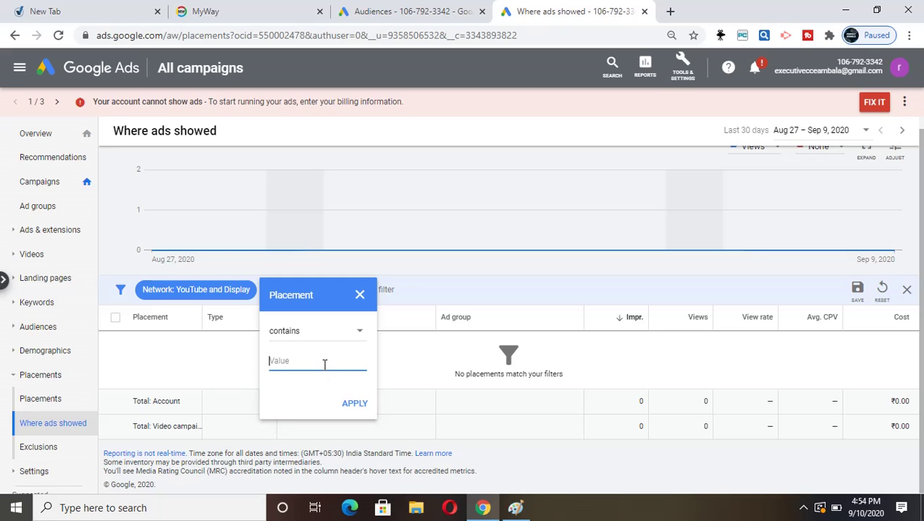
pyautogui.click(360, 294)
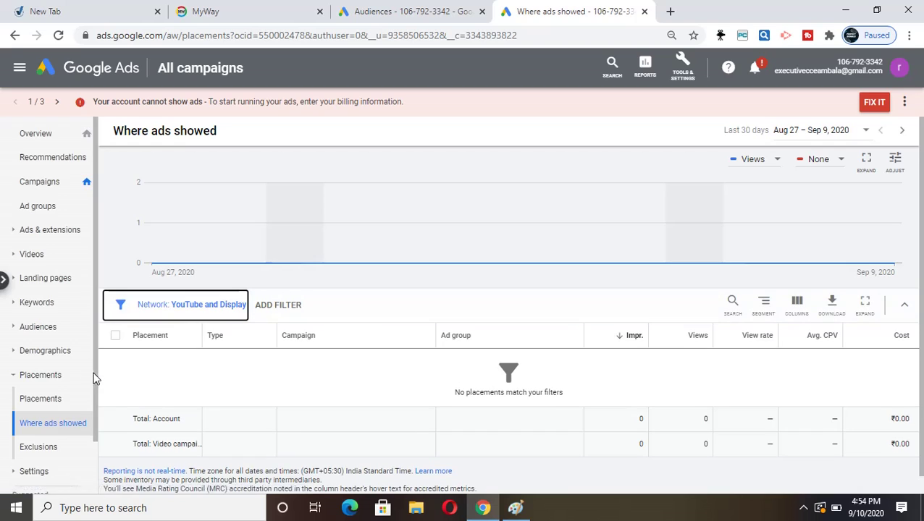
# Revisit the placements list and open the ad groups of the "motivational video" campaign
pyautogui.scroll(-2, 88, 446)
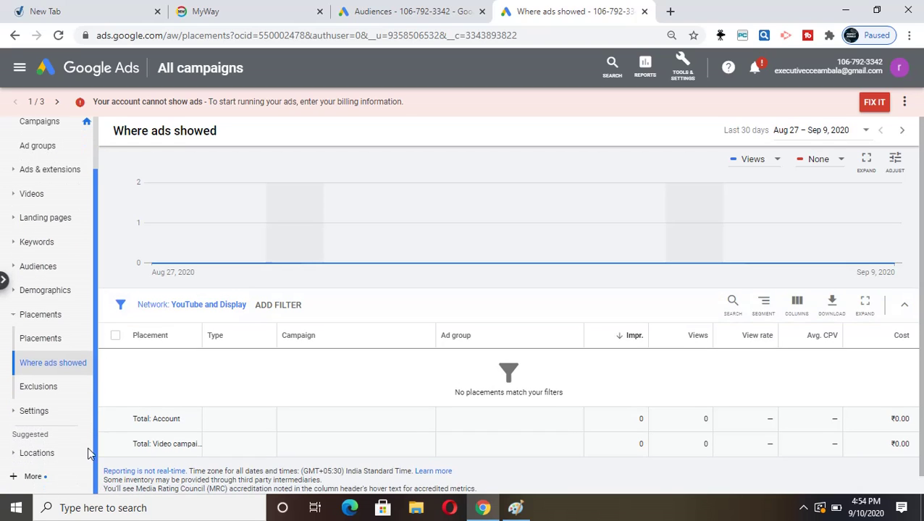
pyautogui.click(67, 342)
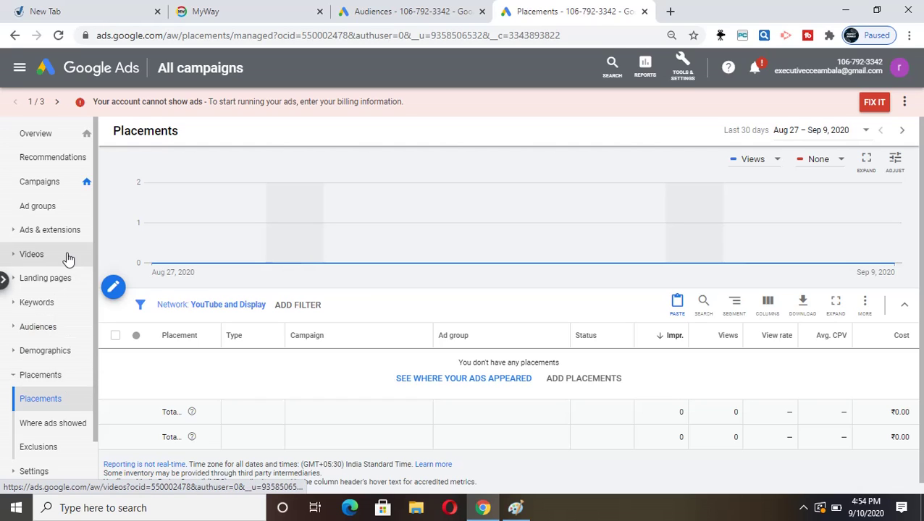
pyautogui.click(57, 204)
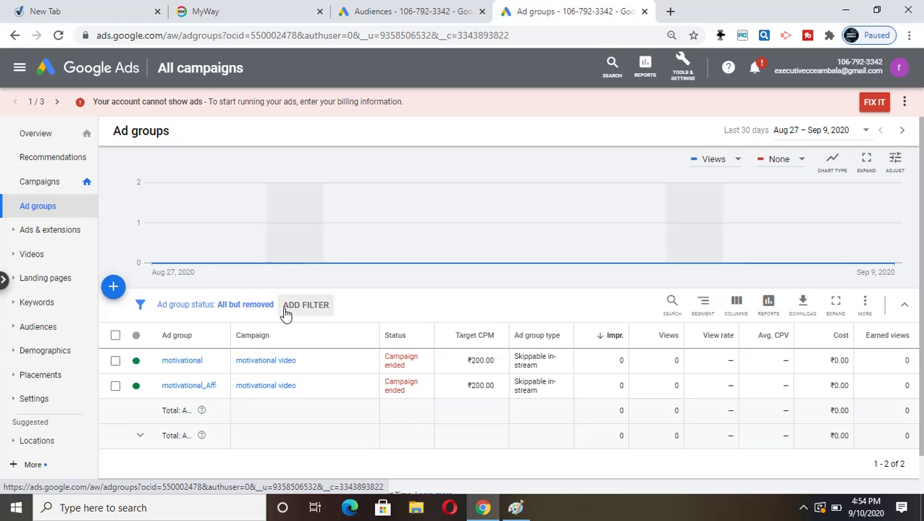
pyautogui.click(262, 389)
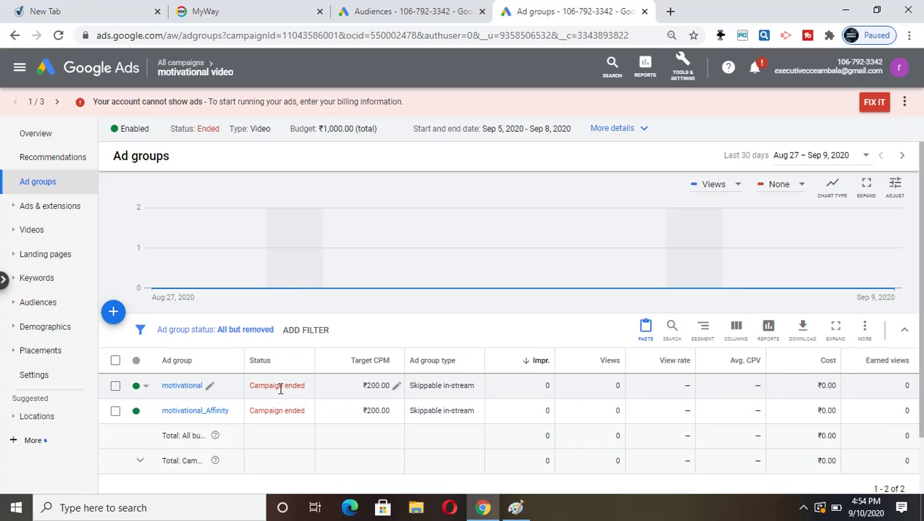
# Examine the status and ad group type of the campaign's two ad groups
pyautogui.tripleClick(281, 388)
pyautogui.click(296, 421)
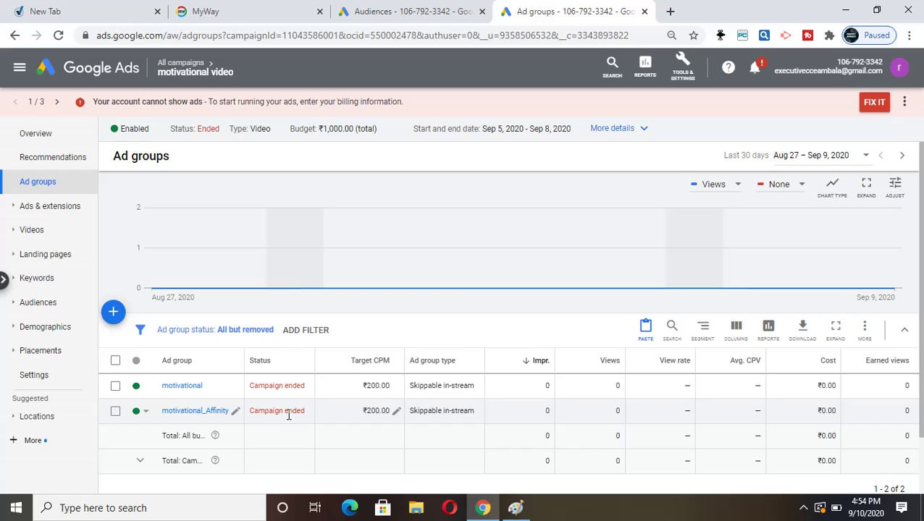
pyautogui.doubleClick(289, 413)
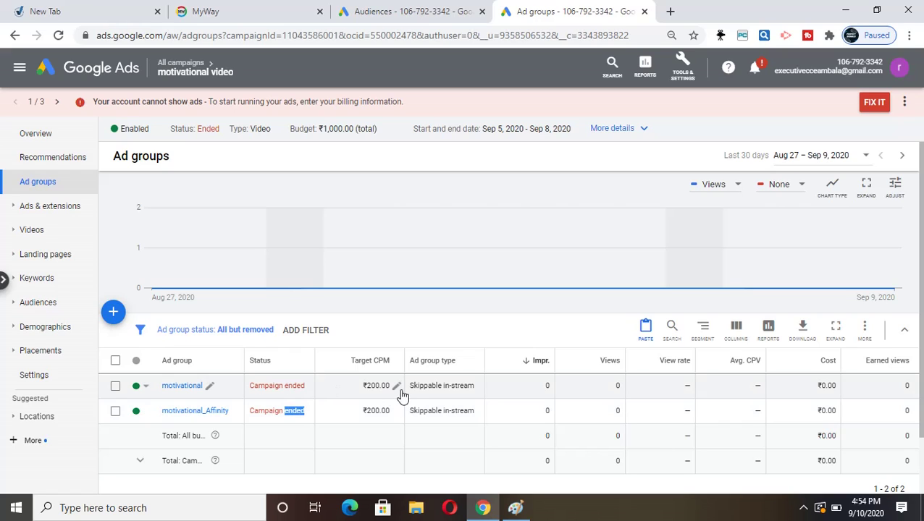
pyautogui.moveTo(469, 389); pyautogui.dragTo(402, 383)
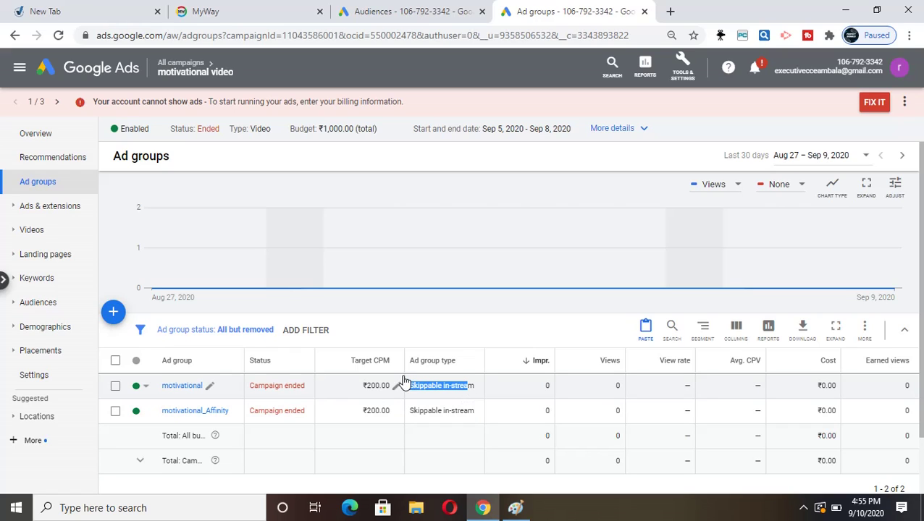
pyautogui.doubleClick(426, 386)
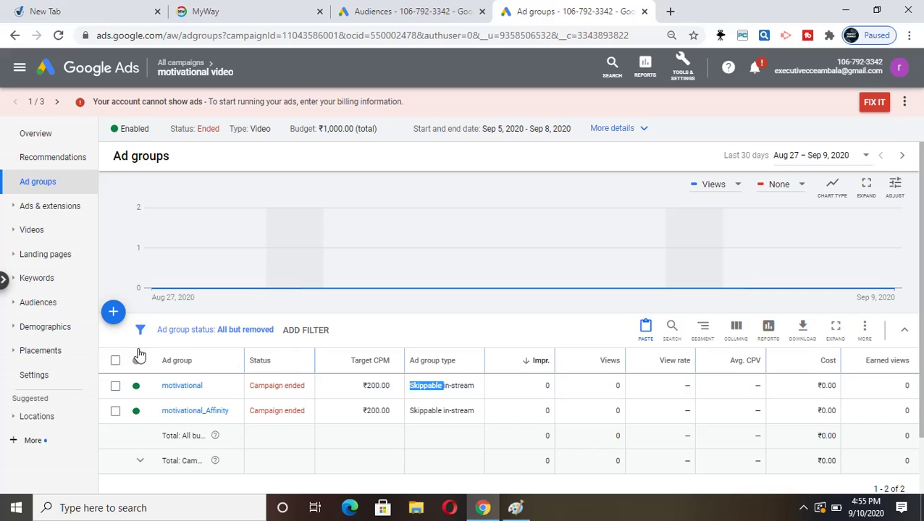
# Permanently remove both the "motivational" and "motivational_Affinity" ad groups from the campaign
pyautogui.click(115, 387)
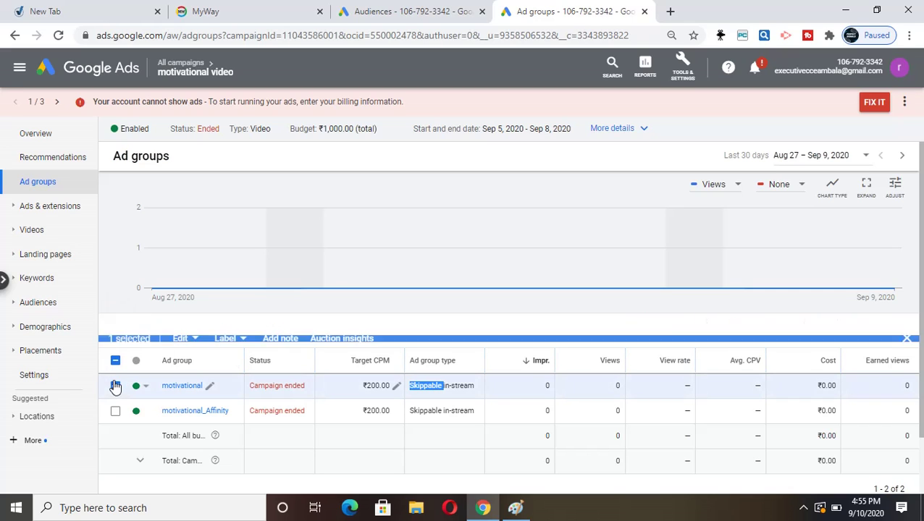
pyautogui.click(115, 411)
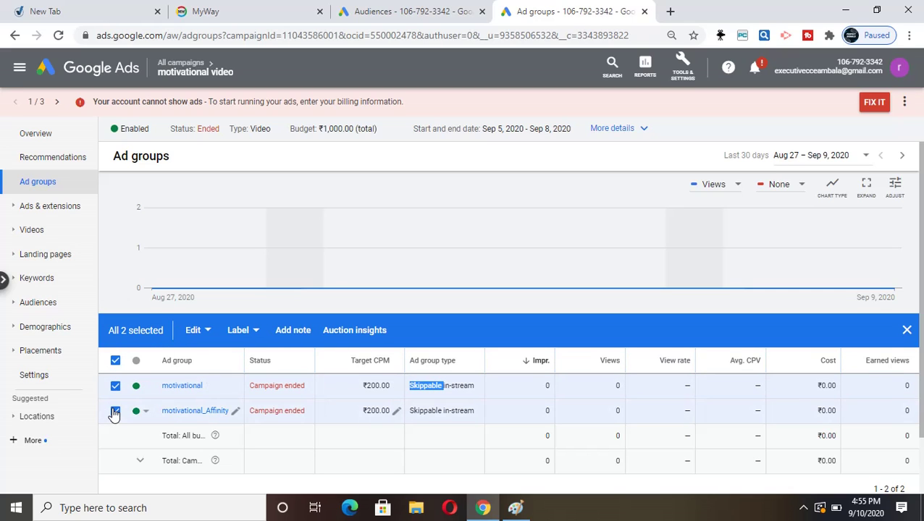
pyautogui.click(200, 339)
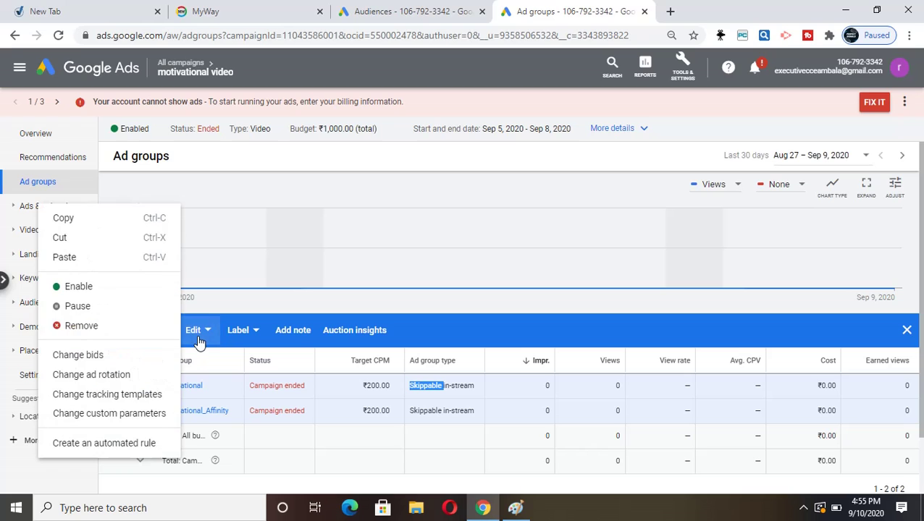
pyautogui.click(100, 326)
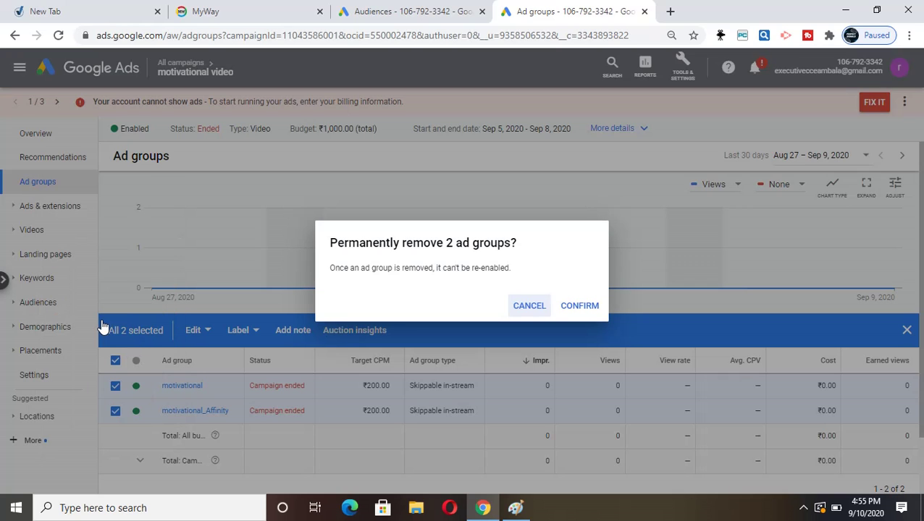
pyautogui.click(584, 307)
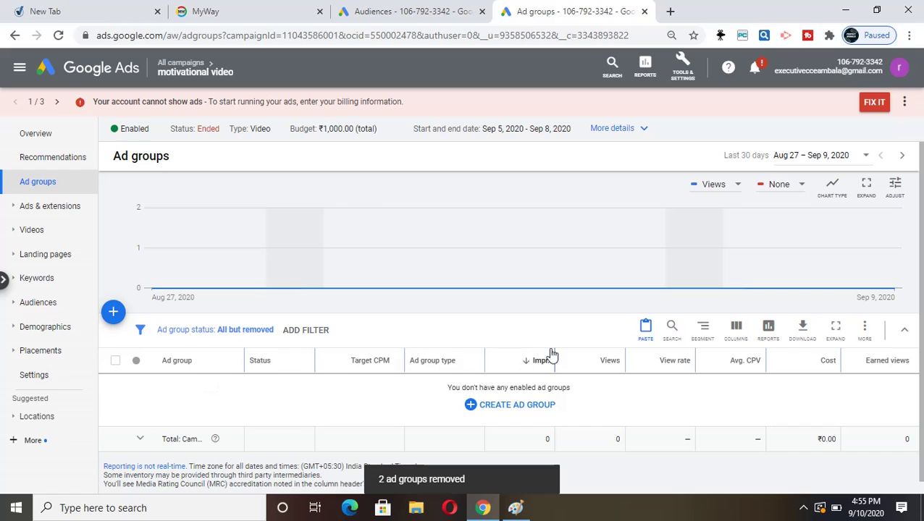
pyautogui.scroll(-1, 920, 304)
pyautogui.scroll(1, 921, 295)
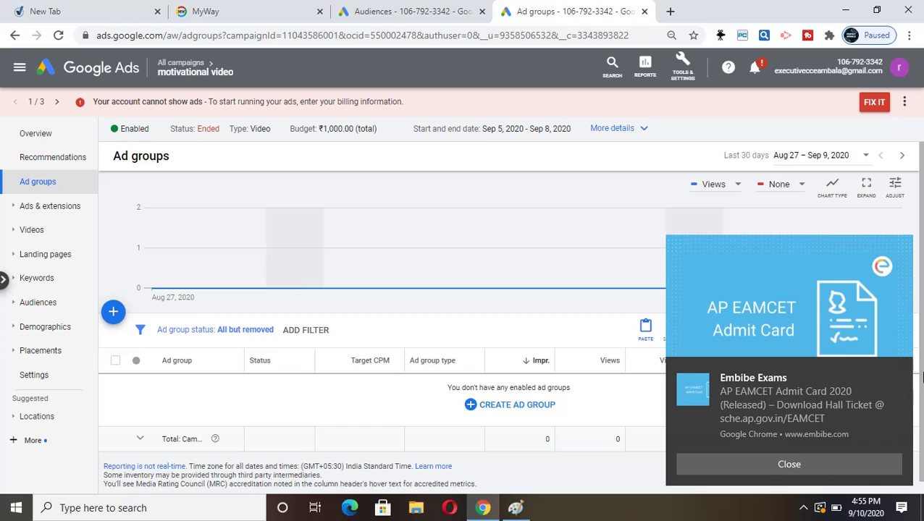
# Dismiss the Embibe Exams notification and view the campaign's placements
pyautogui.click(740, 467)
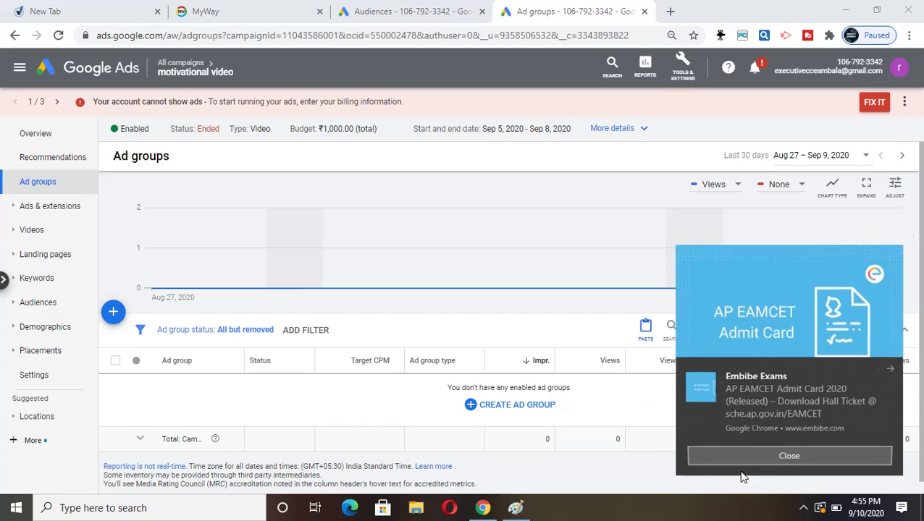
pyautogui.click(50, 350)
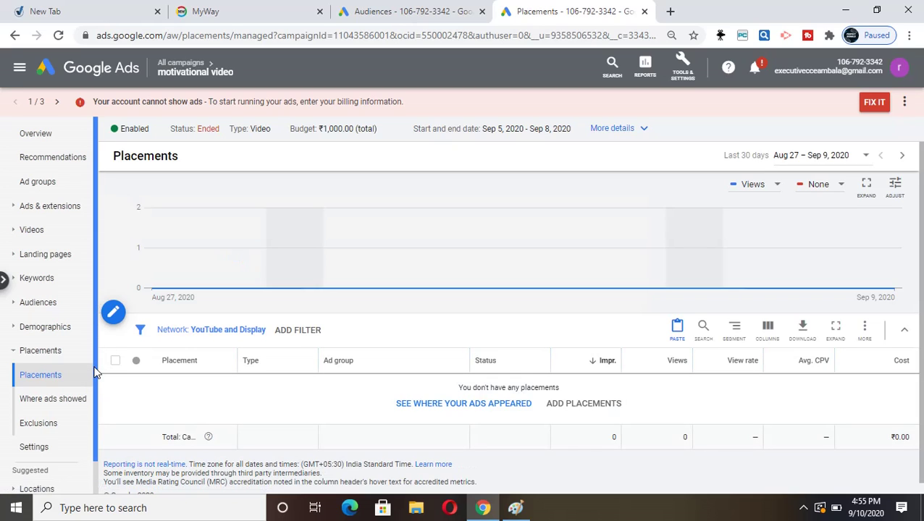
pyautogui.scroll(-1, 97, 377)
pyautogui.scroll(1, 97, 377)
# Review the "motivational video" campaign's settings and open its display/video keywords
pyautogui.click(46, 447)
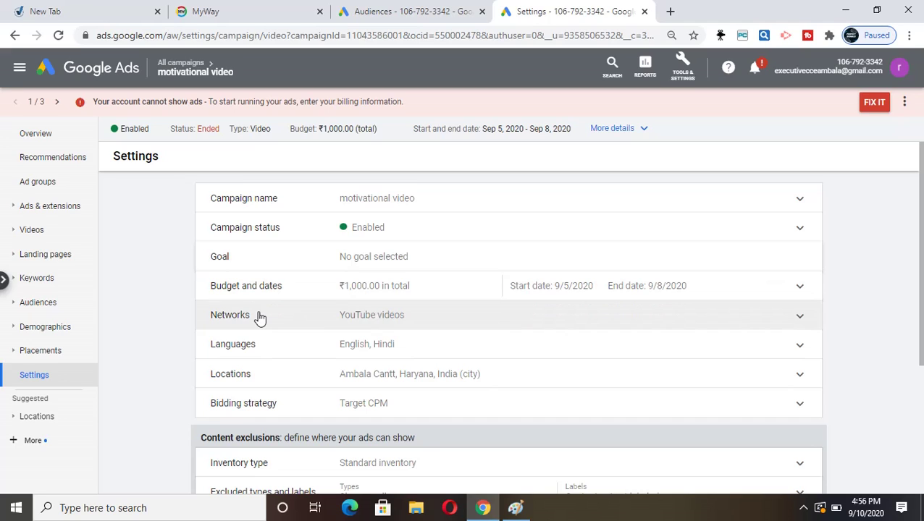
pyautogui.click(62, 286)
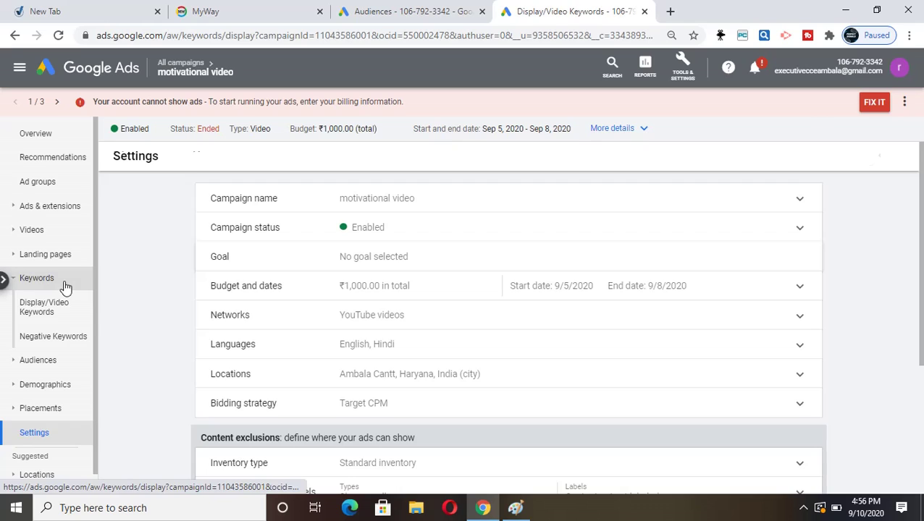